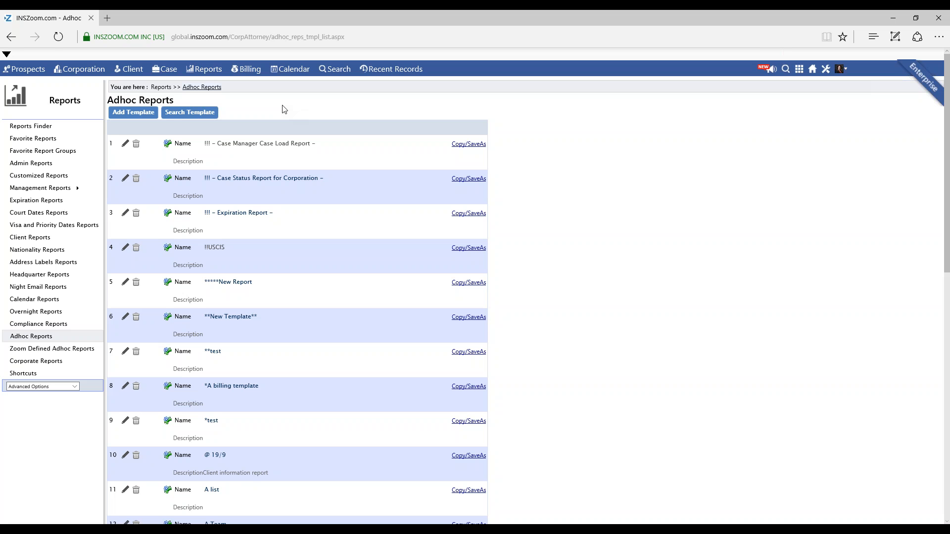
Step: Open the Adhoc Reports list and start a new adhoc template in an enlarged form window
left_click(208, 70)
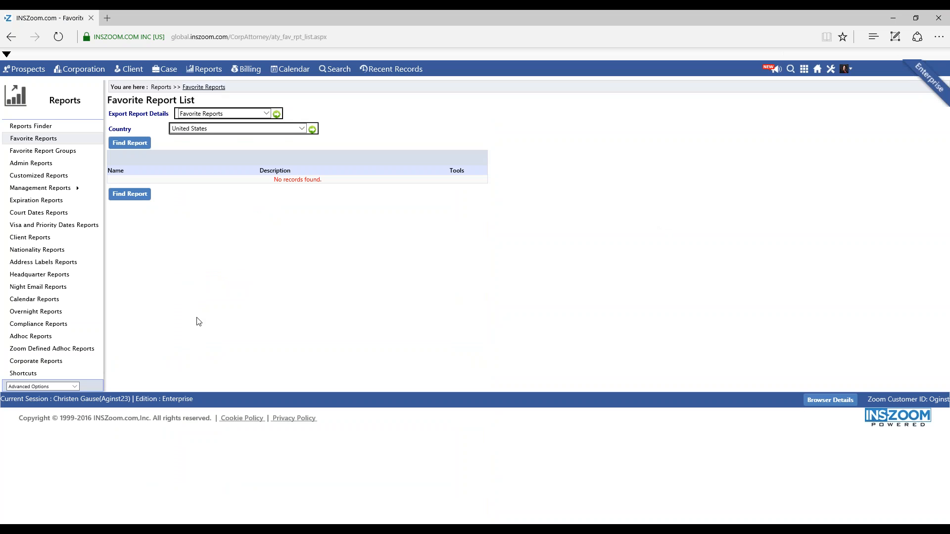
left_click(29, 337)
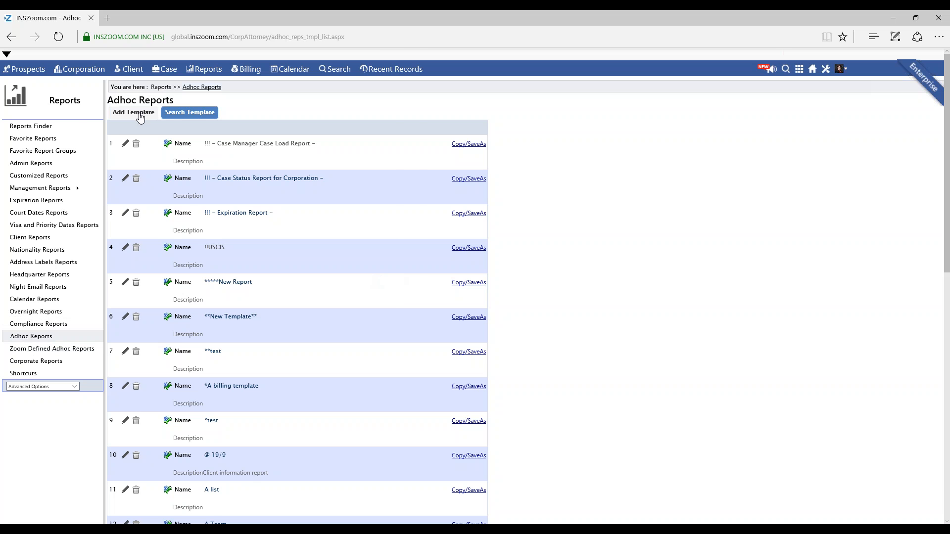
left_click_drag(0, 36, 315, 64)
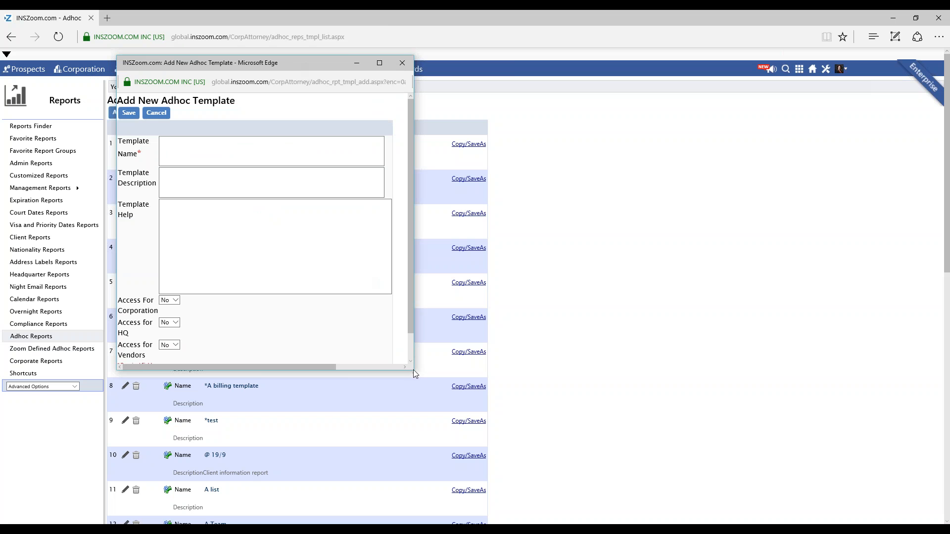
left_click_drag(412, 370, 508, 504)
Step: Name the template "Expiration Report" and describe it as "Expiration Report showing the expiration date of all closed and active cases."
left_click(182, 142)
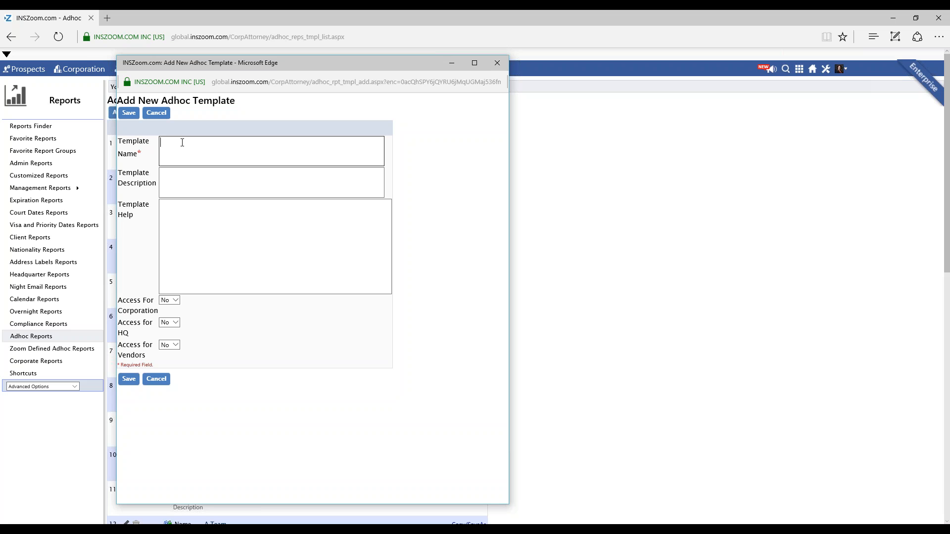
type("Expi")
key("BackSpace")
type("xpiration Repo")
key("BackSpace")
key("BackSpace")
type("eport")
key("Tab")
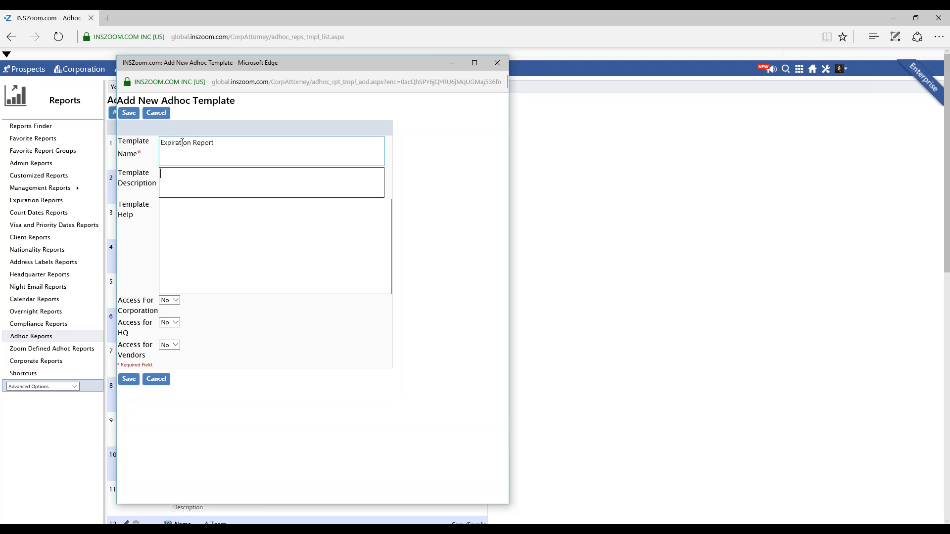
type("Expiration Report showing the expiration dat")
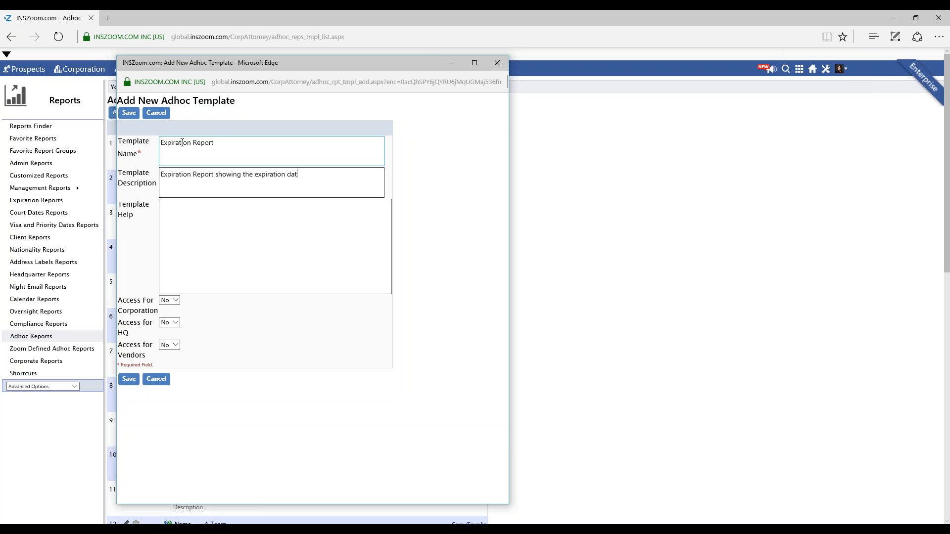
type("e of all closed and active cases.")
Step: Set the template's access for Corporation, HQ and Vendors to Yes and save the template
left_click(176, 303)
left_click(173, 312)
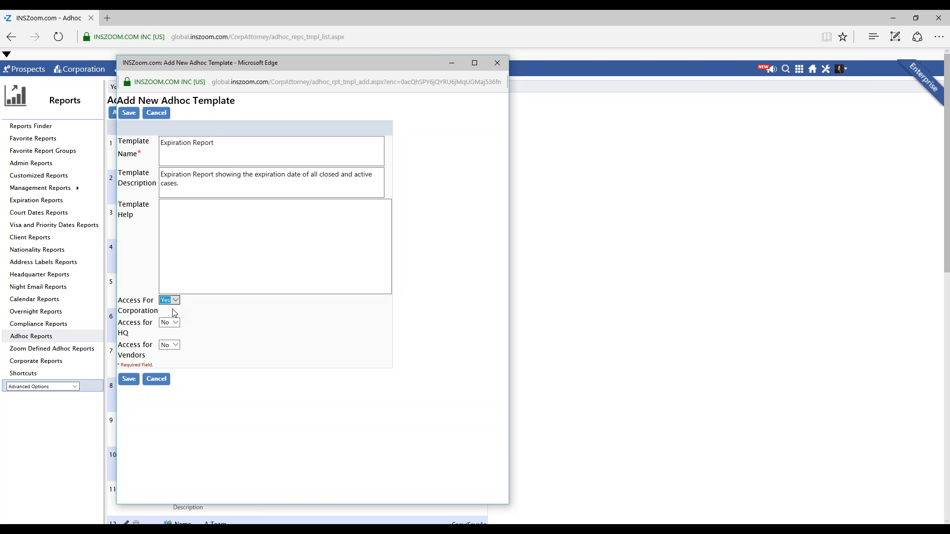
left_click(175, 322)
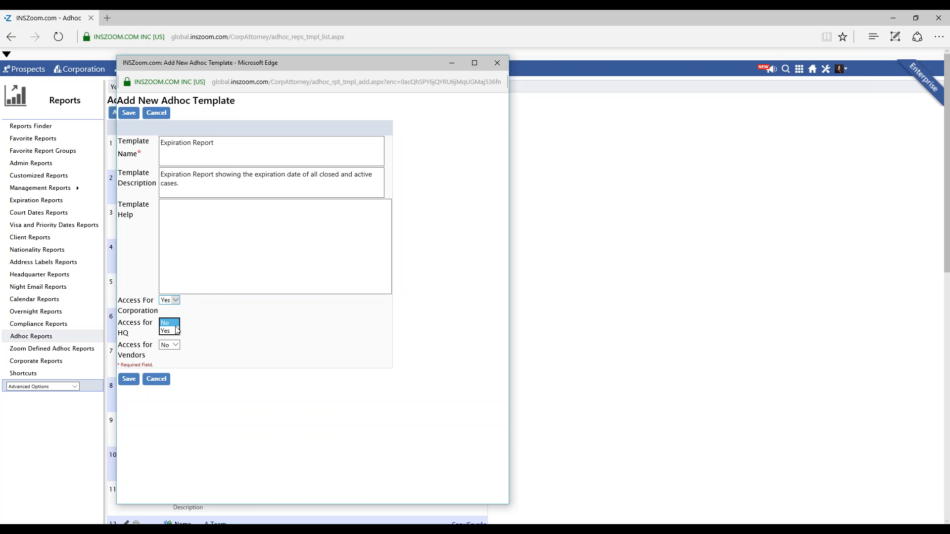
left_click(177, 331)
left_click(175, 325)
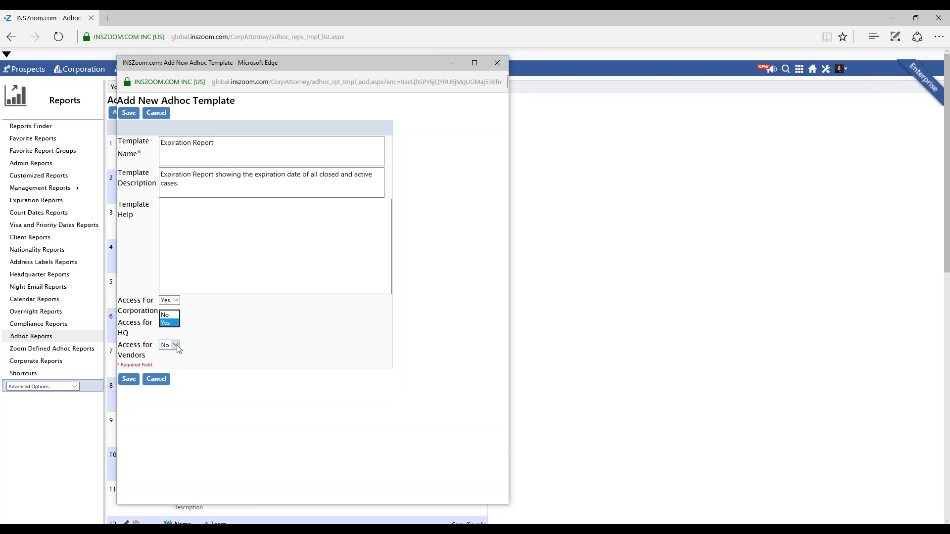
left_click(190, 344)
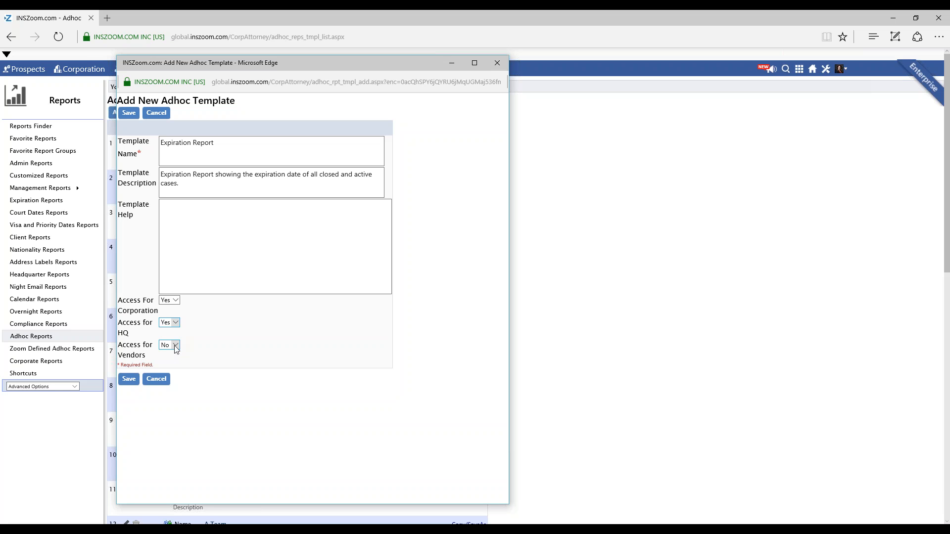
left_click(176, 349)
left_click(167, 353)
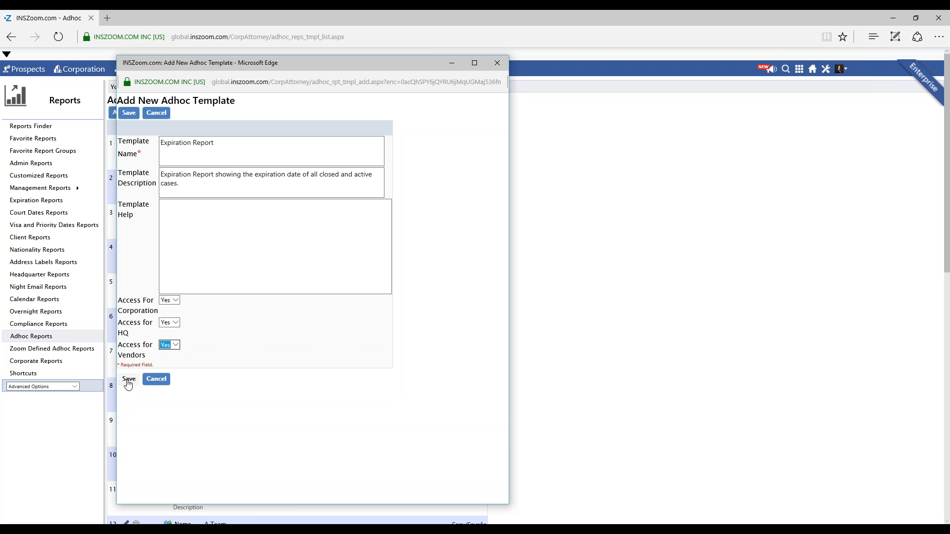
left_click(128, 381)
left_click(360, 316)
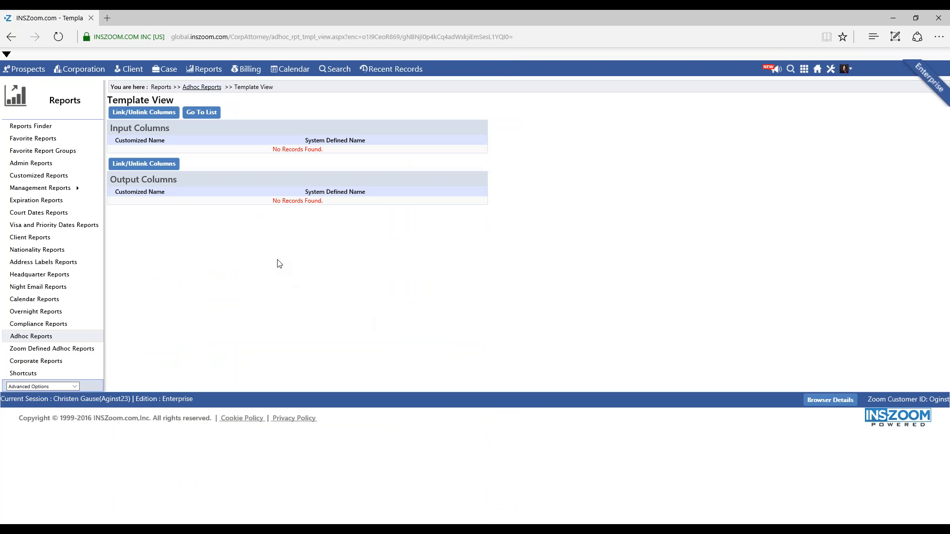
Step: Open the template's input column linking and add Case Active to the linked columns
left_click(154, 117)
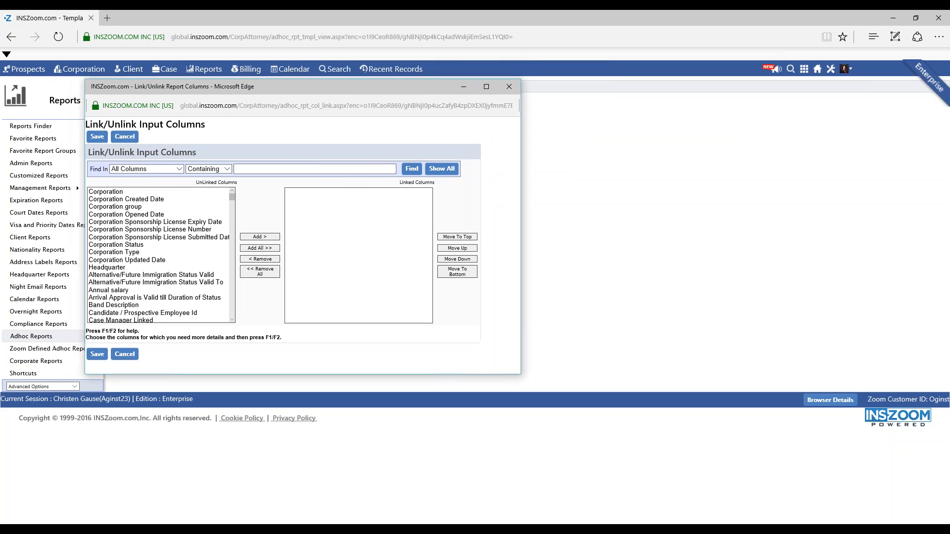
left_click_drag(340, 90, 408, 137)
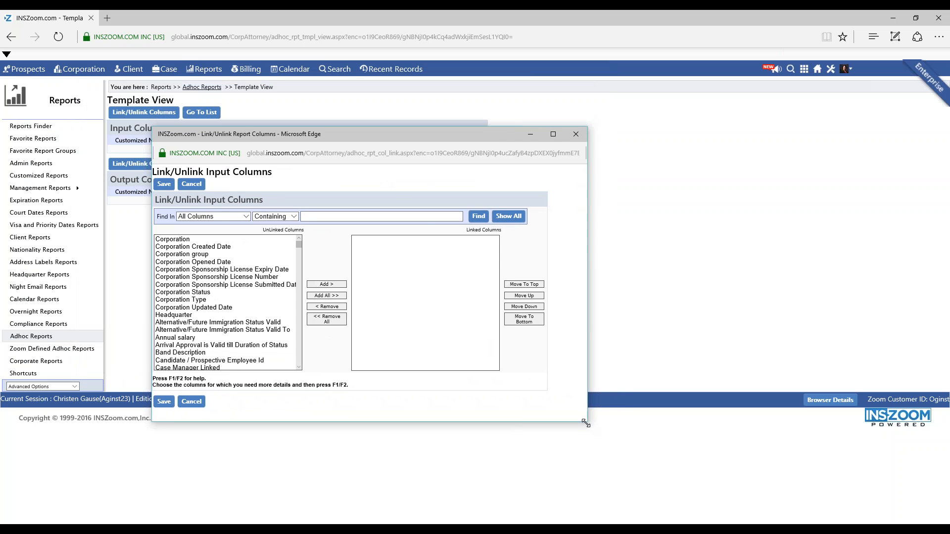
left_click_drag(586, 424, 637, 477)
left_click_drag(293, 139, 252, 143)
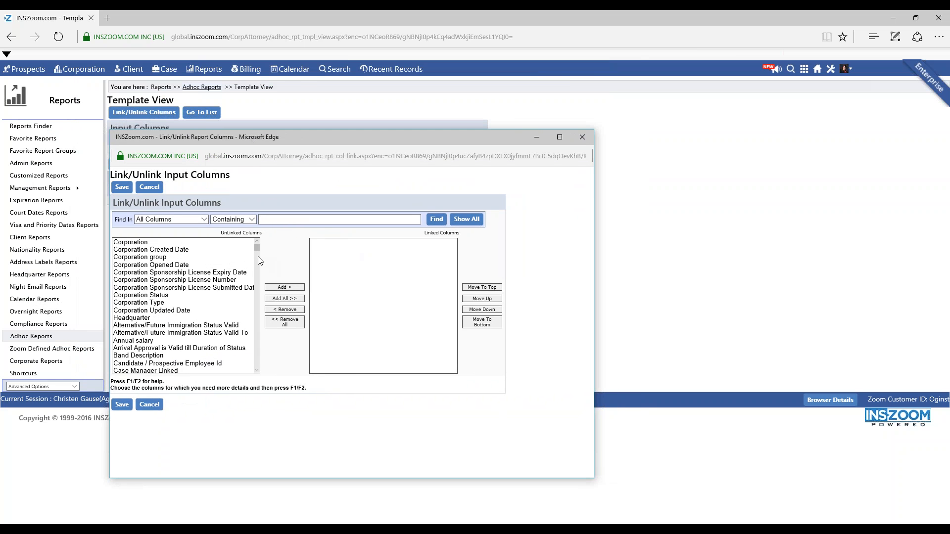
mouse_move(227, 135)
left_mouse_down()
mouse_move(231, 205)
mouse_move(224, 150)
left_mouse_up()
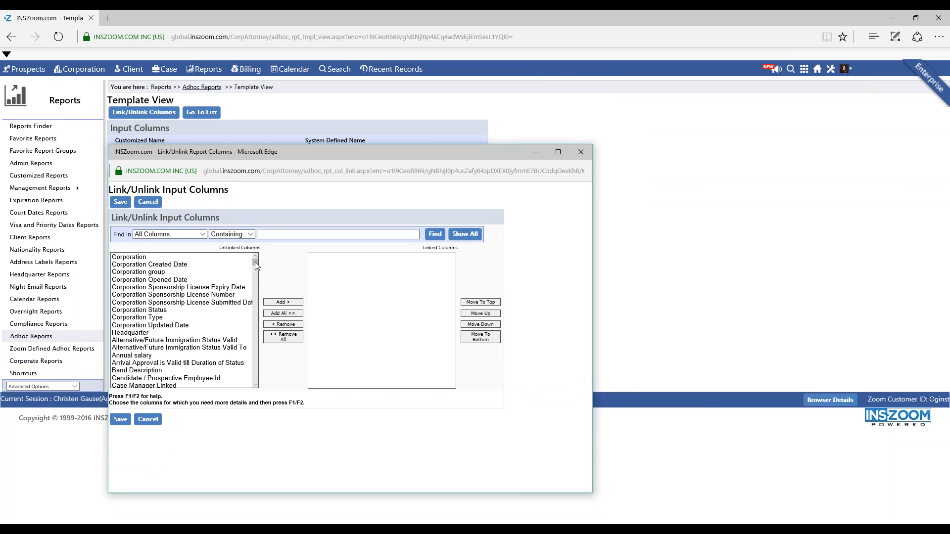
left_click_drag(255, 262, 258, 348)
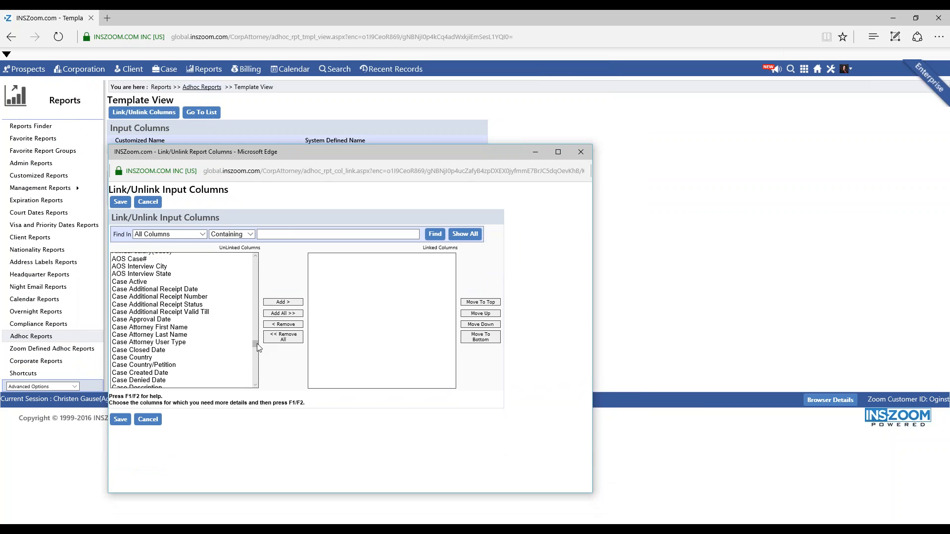
left_click(130, 282)
left_click(277, 303)
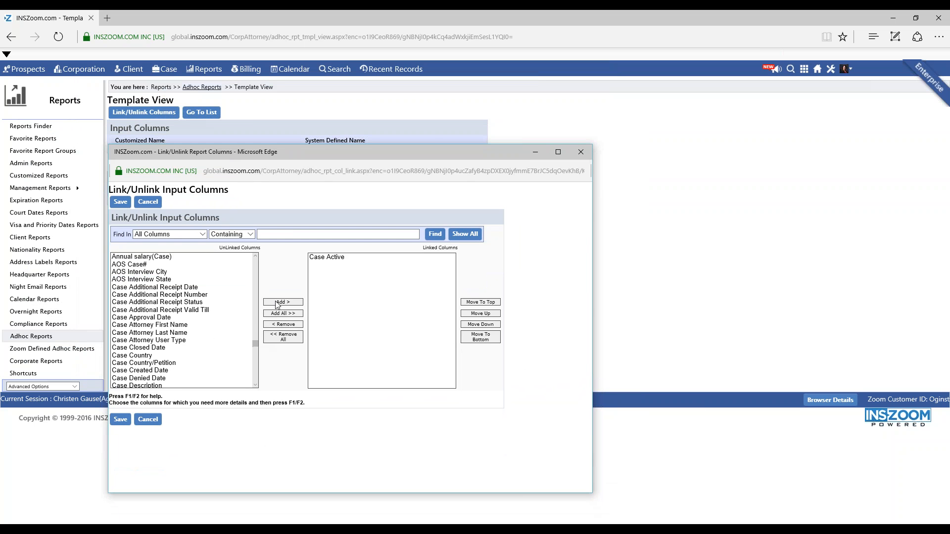
Step: Add Case Status to the linked input columns and save the input column selection
scroll(215, 302, "down", 1)
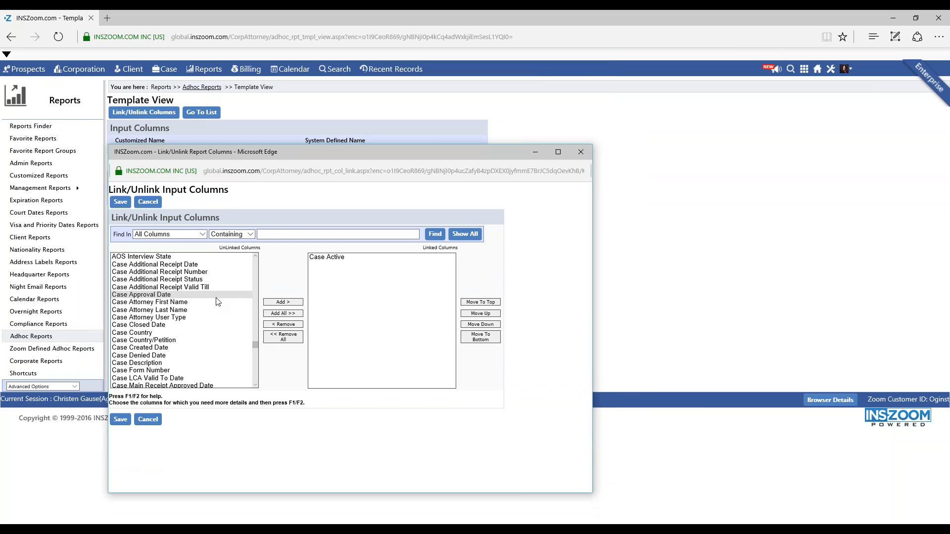
scroll(218, 301, "down", 7)
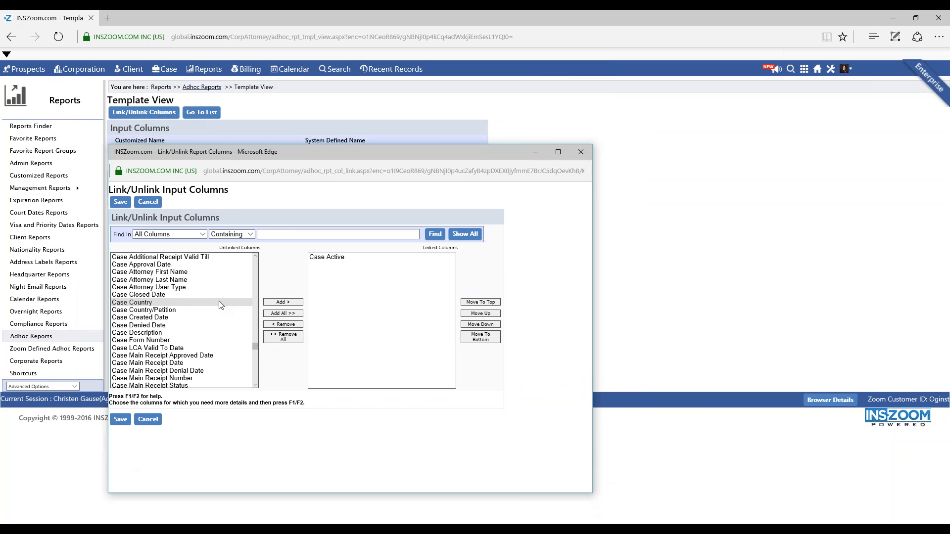
scroll(222, 306, "down", 6)
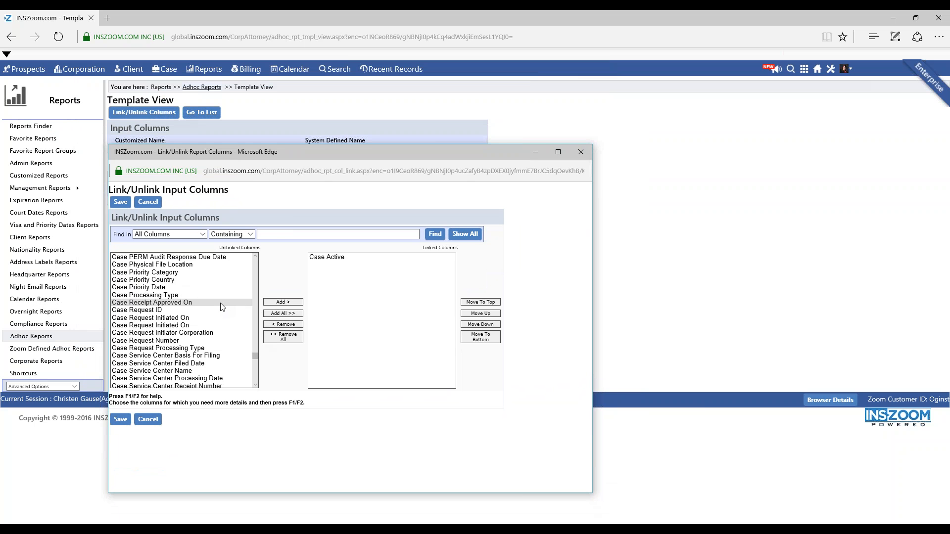
left_click(221, 334)
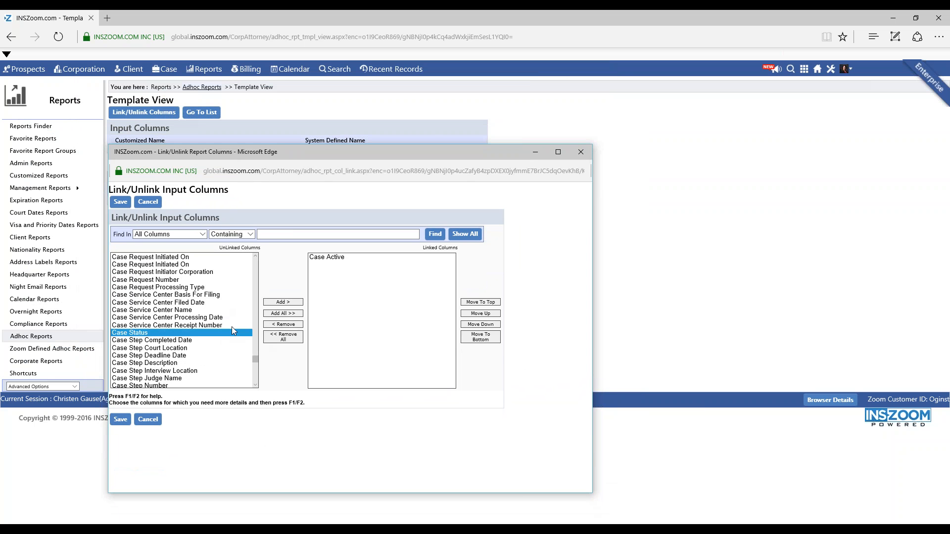
left_click(283, 302)
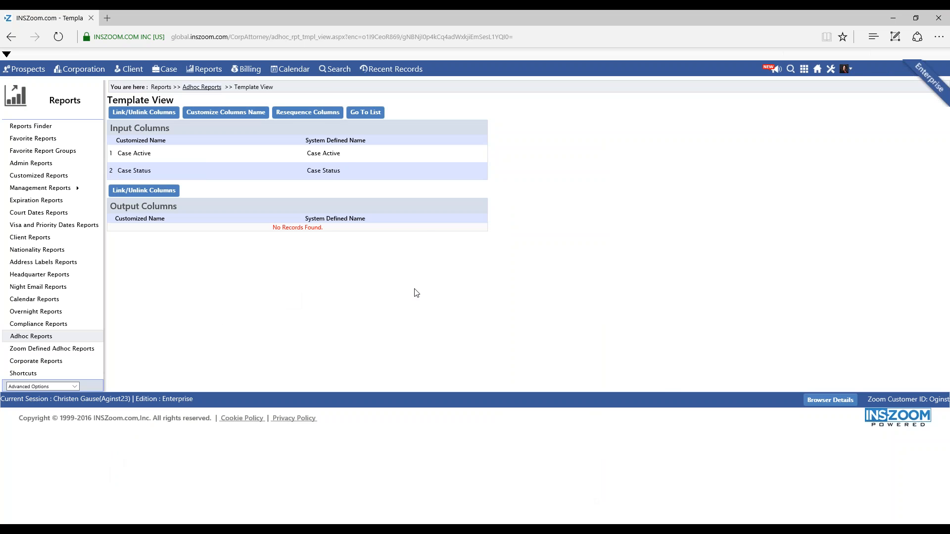
Step: Open the template's output column linking and add Corporation to the linked columns
left_click_drag(387, 128, 338, 129)
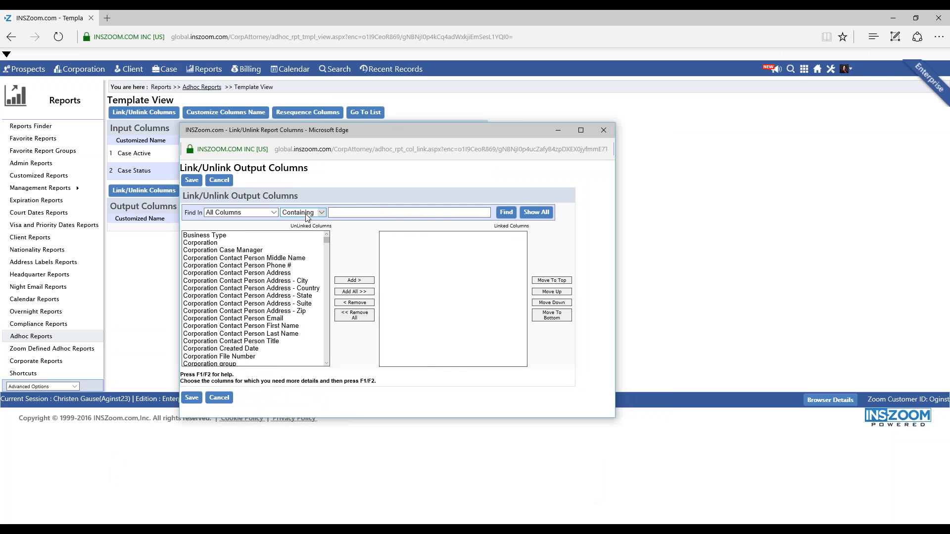
left_click(227, 243)
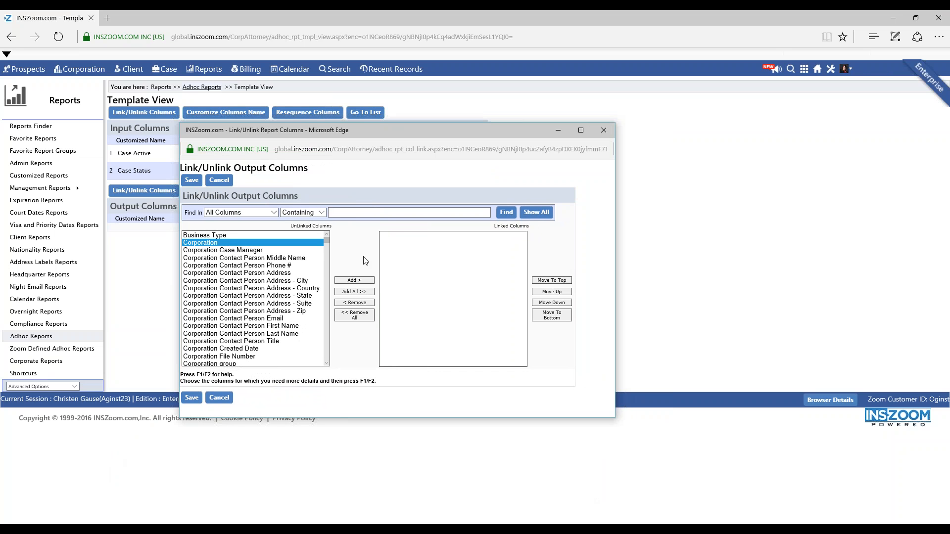
left_click(357, 281)
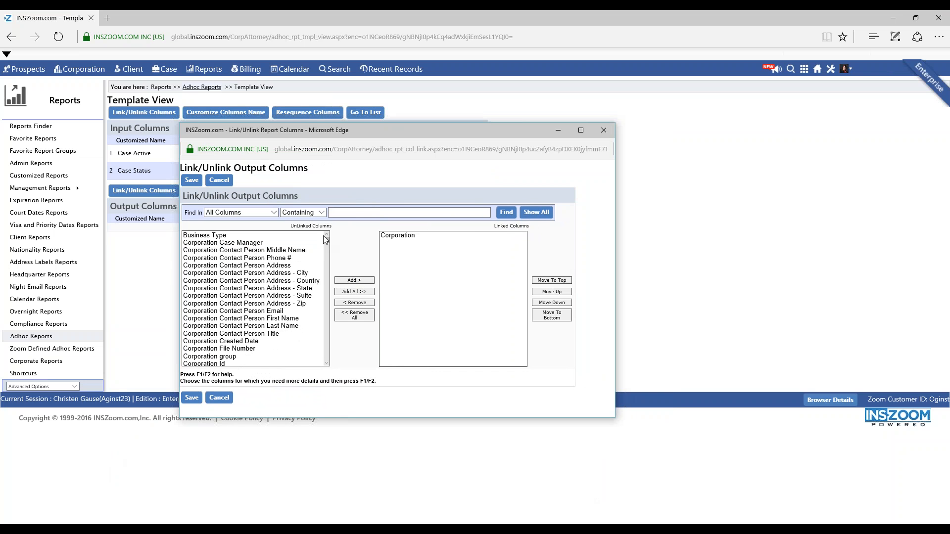
Step: Add Client First Name and Client Last Name to the linked output columns
left_click_drag(325, 239, 335, 269)
scroll(248, 266, "up", 1)
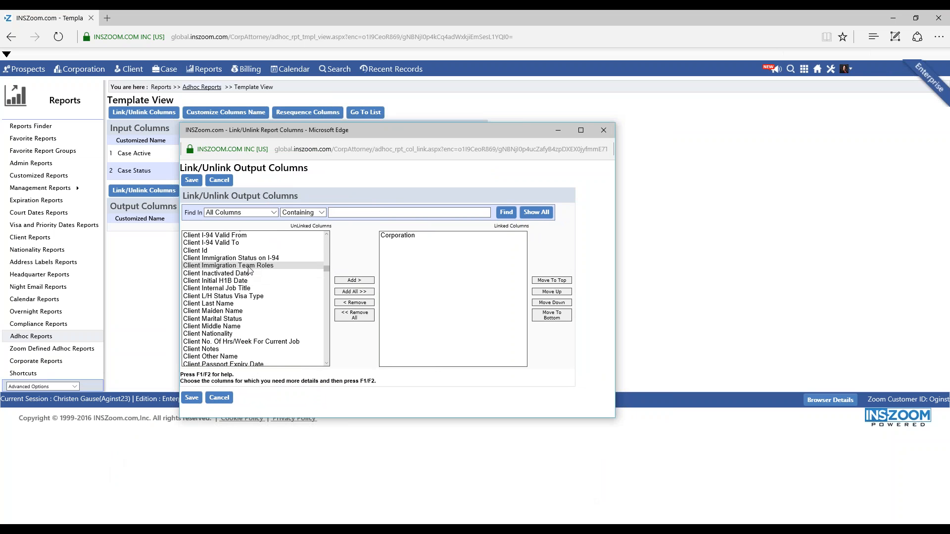
scroll(249, 269, "up", 4)
scroll(250, 275, "up", 3)
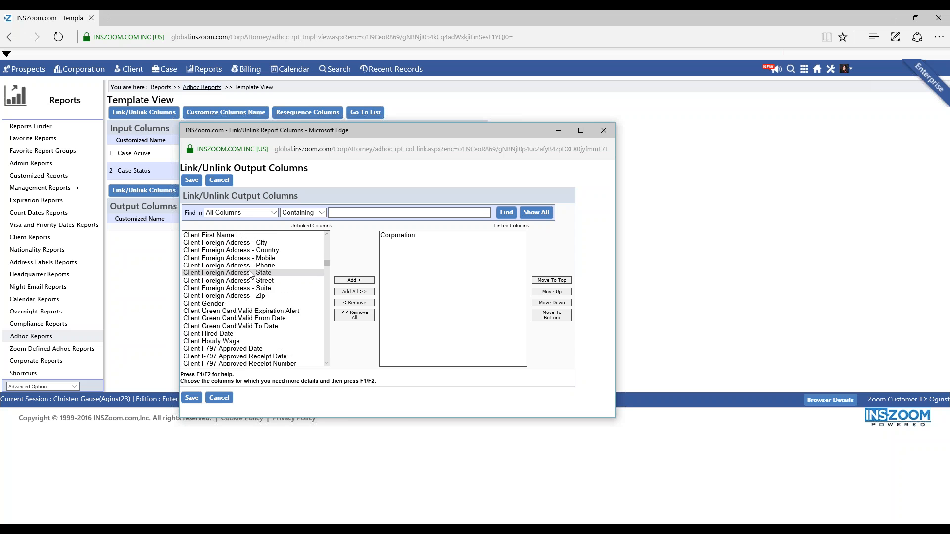
left_click(247, 289)
left_click(340, 280)
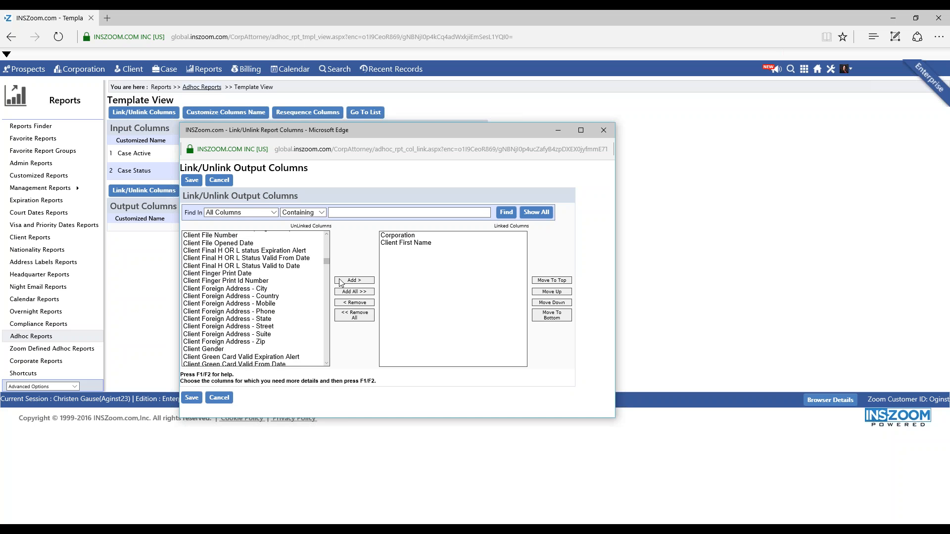
scroll(270, 273, "down", 5)
scroll(270, 273, "down", 2)
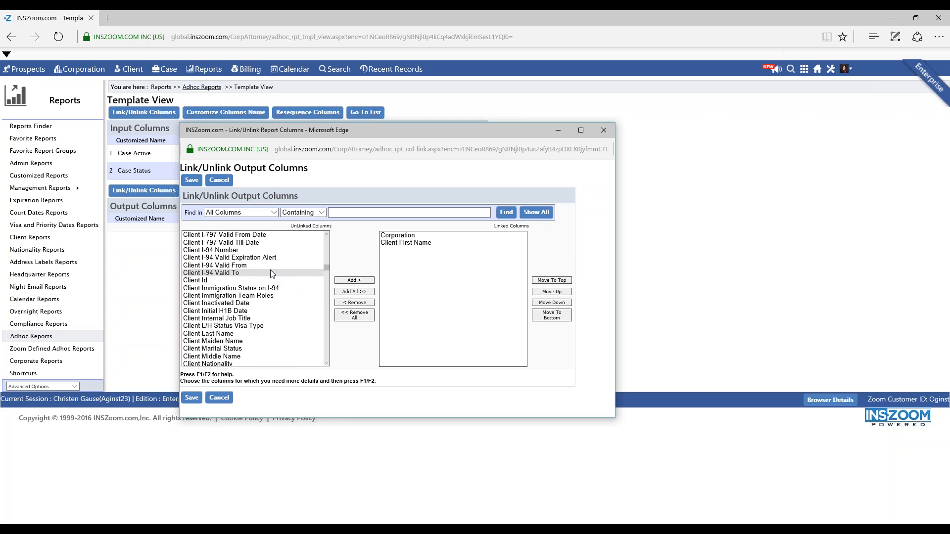
left_click(247, 326)
left_click(353, 281)
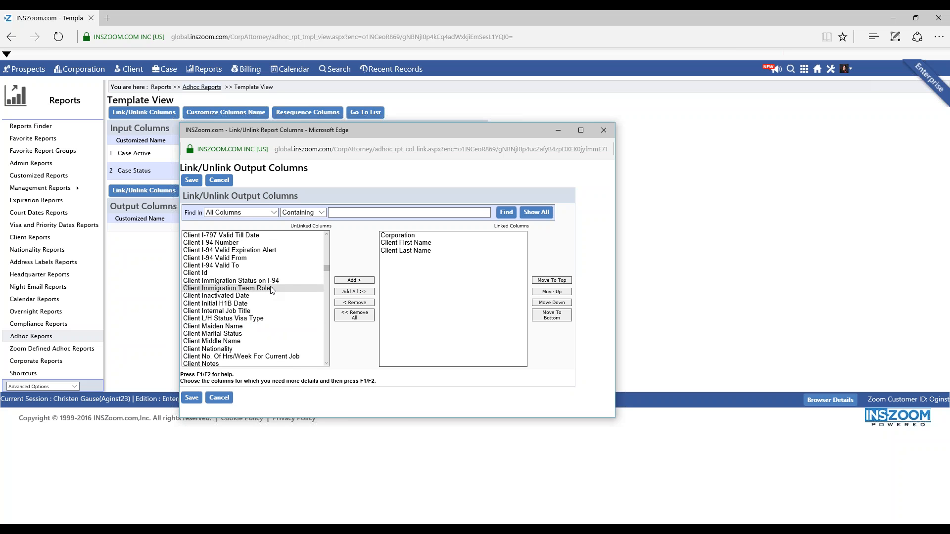
Step: Find the output column "case description" among all columns and add Case Description to the linked output columns
scroll(272, 290, "down", 3)
scroll(270, 292, "down", 6)
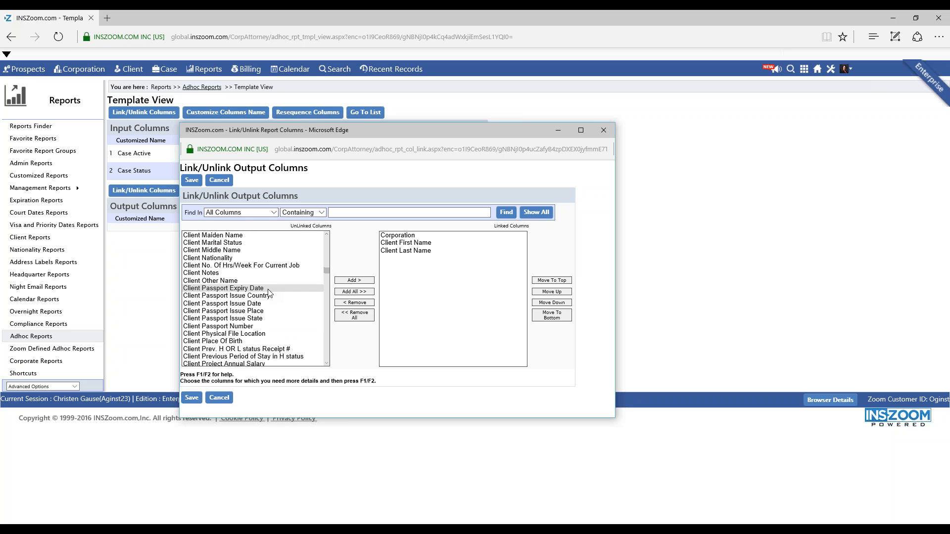
scroll(268, 292, "down", 5)
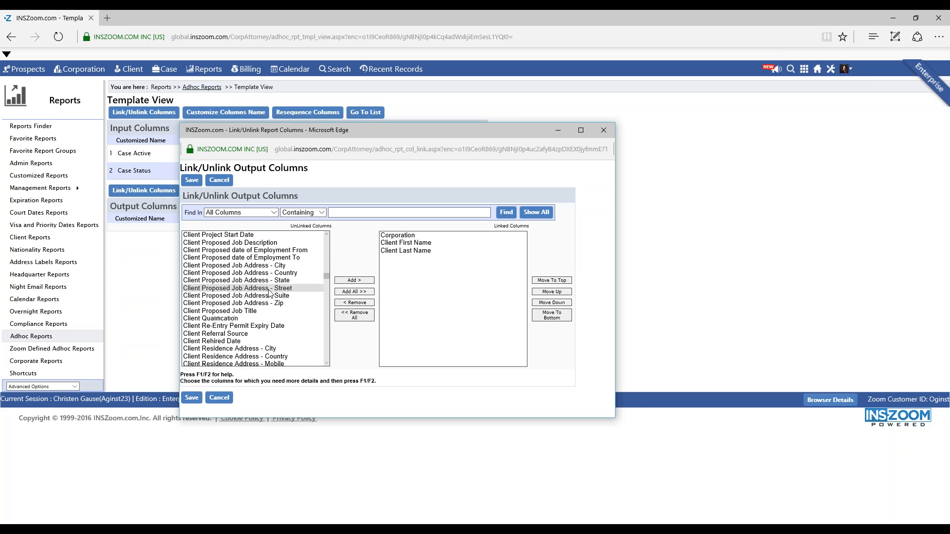
scroll(271, 293, "down", 15)
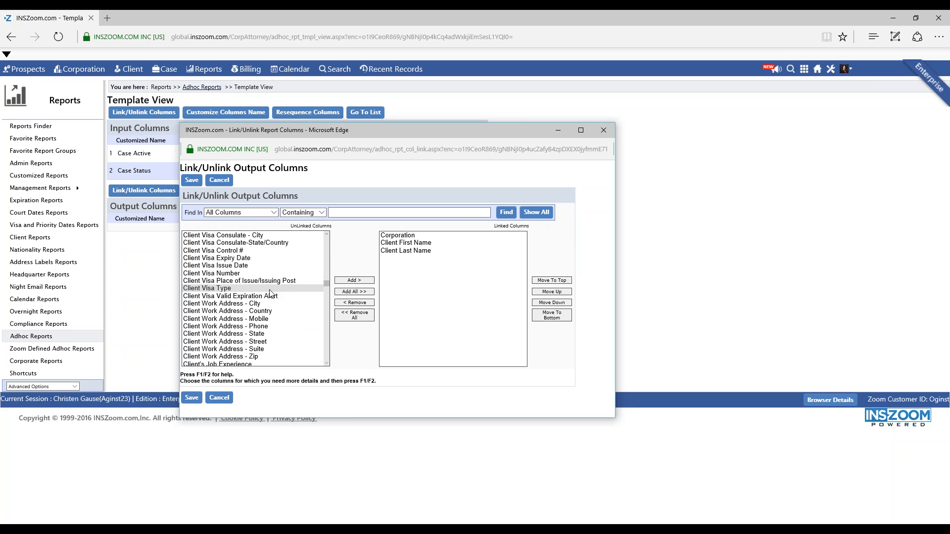
scroll(271, 295, "down", 10)
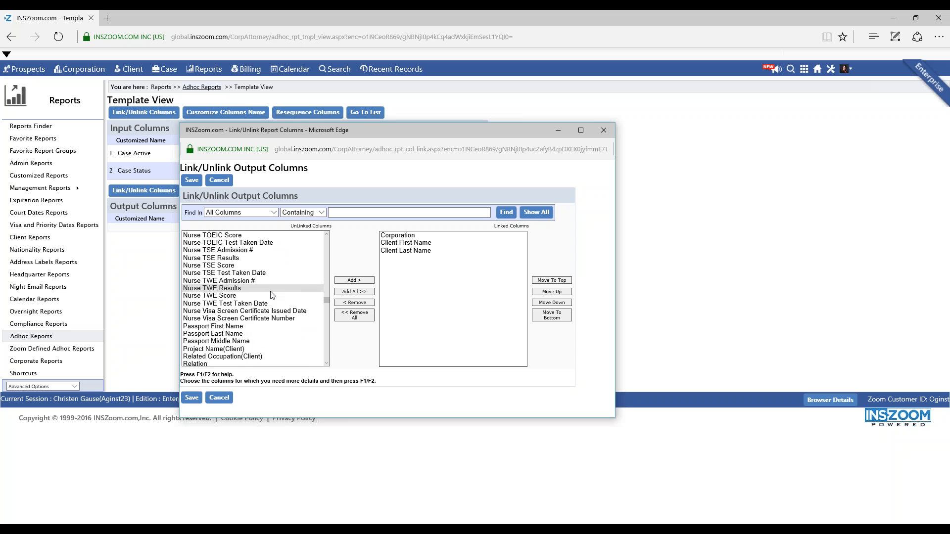
scroll(272, 296, "down", 3)
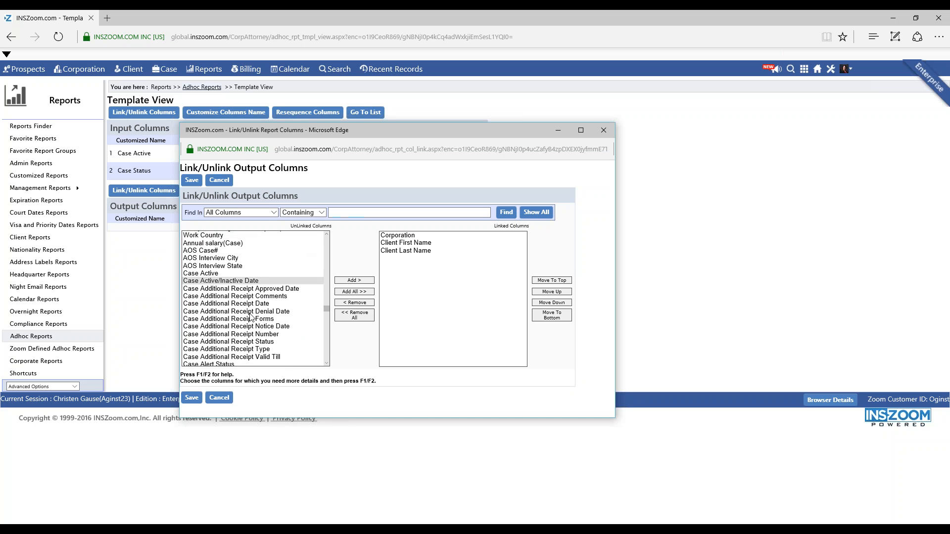
left_click(376, 213)
type("case")
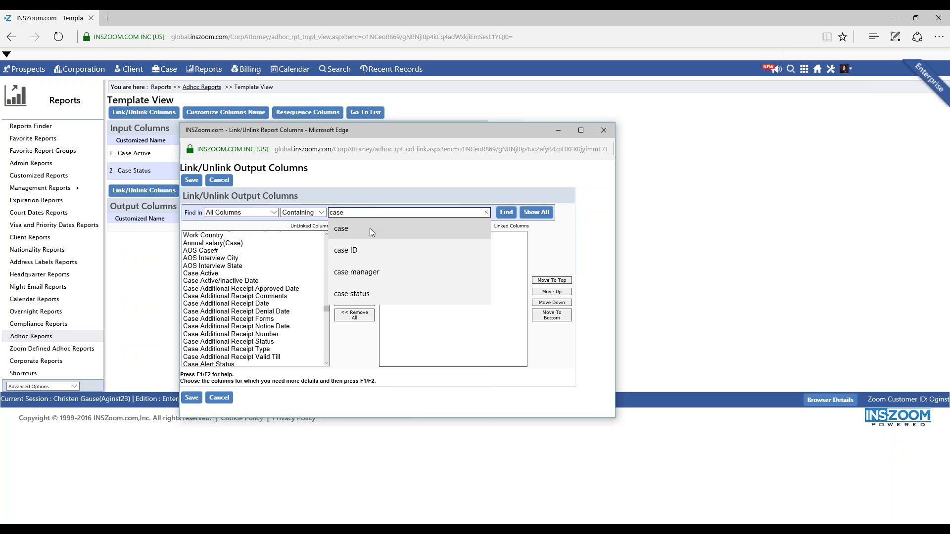
type(" des")
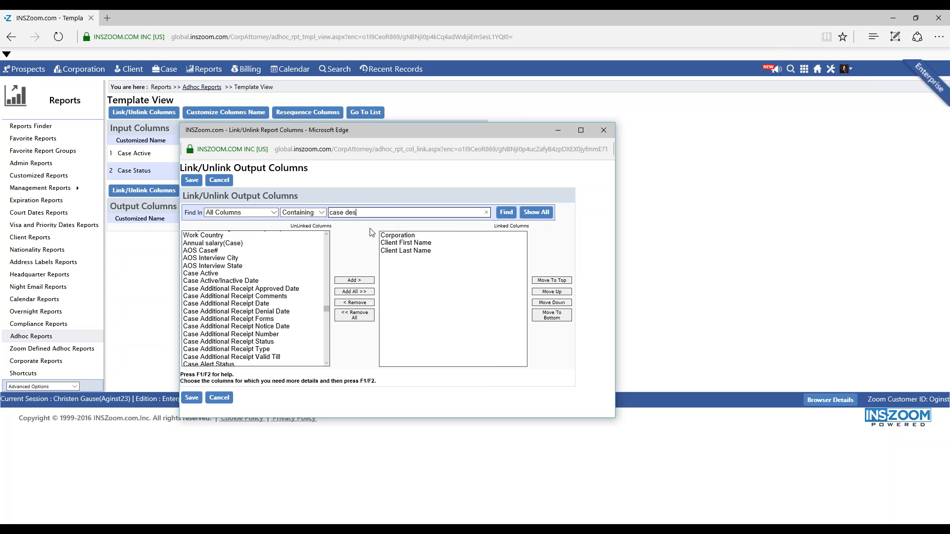
type("cription")
left_click(505, 213)
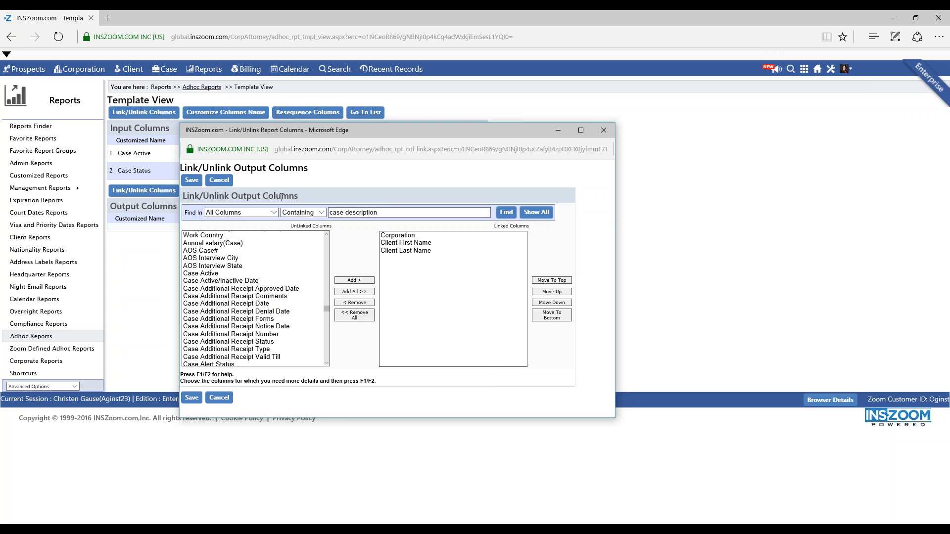
left_click(297, 235)
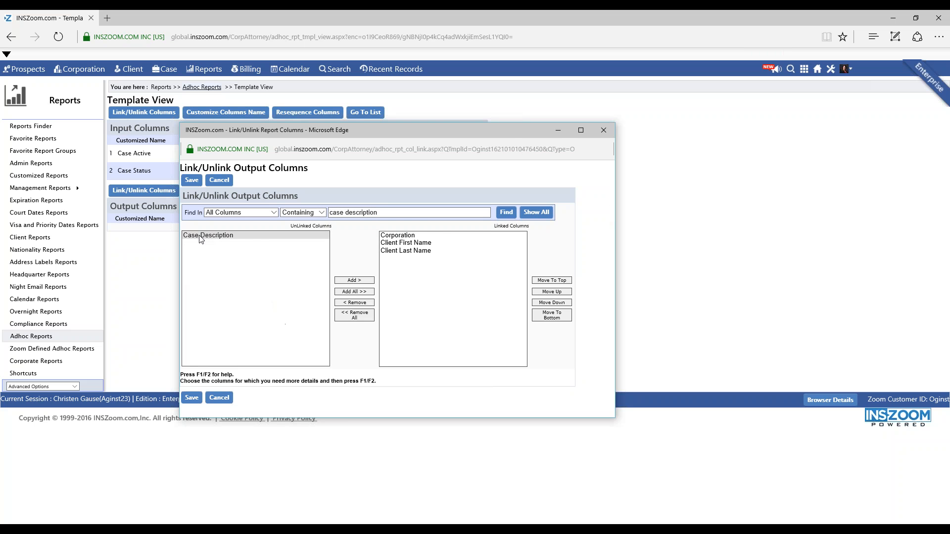
left_click(344, 282)
Step: Restore the full list of unlinked columns and add Case Status to the linked output columns
left_click(541, 216)
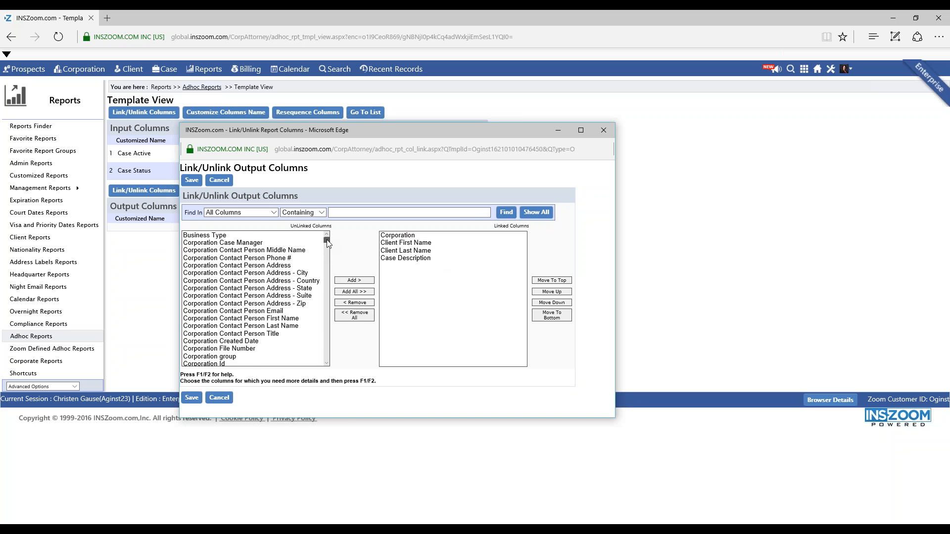
left_click_drag(326, 242, 327, 330)
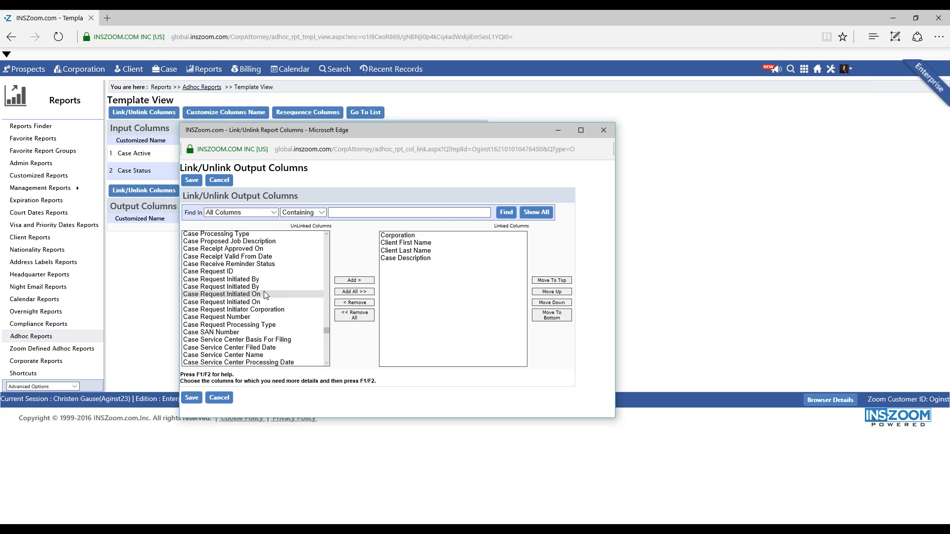
scroll(266, 295, "up", 5)
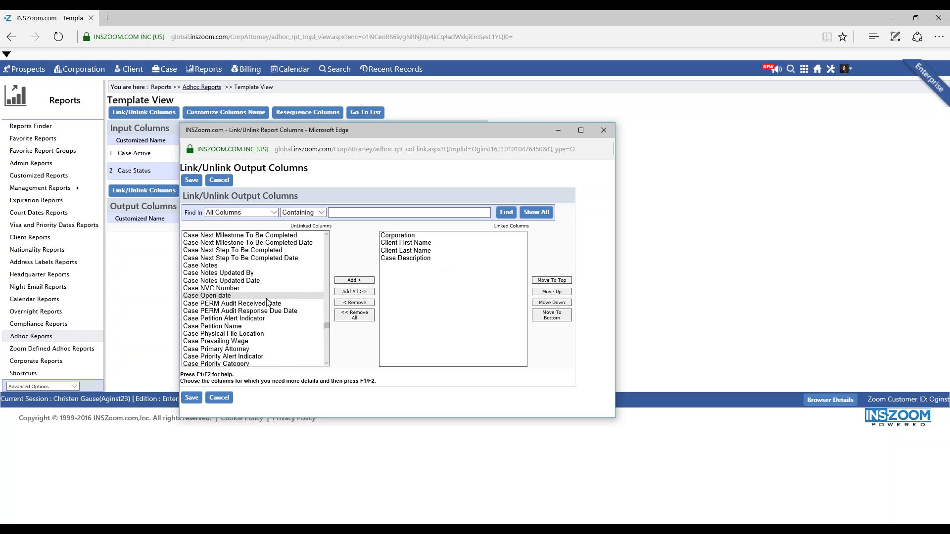
scroll(267, 302, "down", 5)
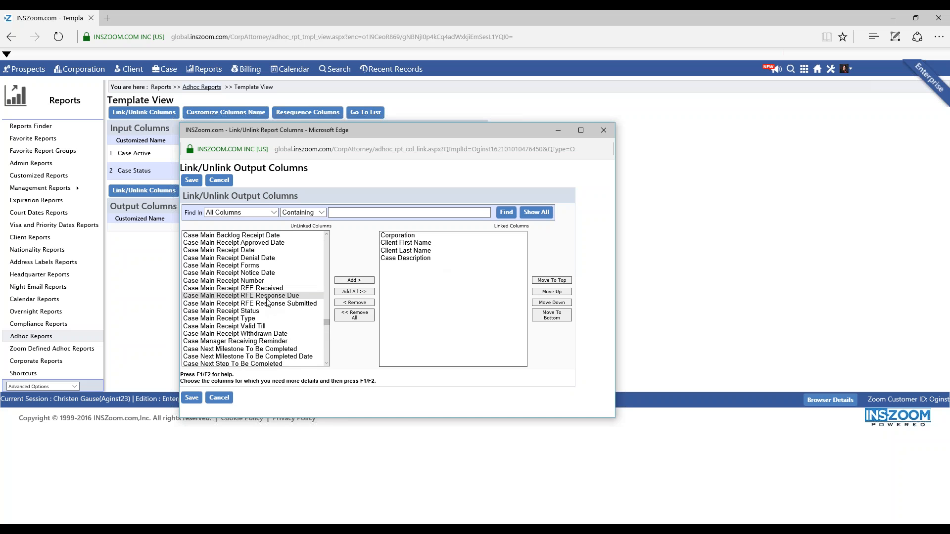
scroll(266, 301, "down", 5)
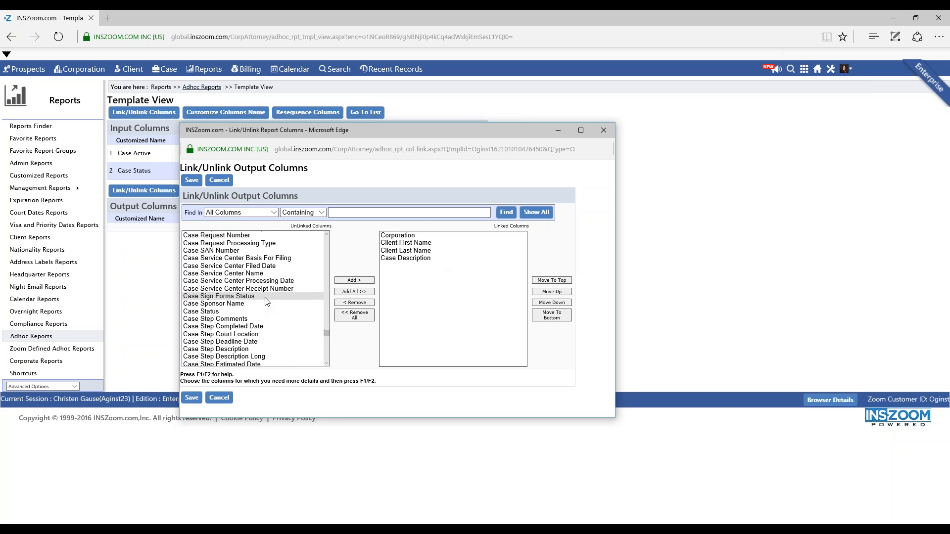
left_click(238, 311)
left_click(355, 281)
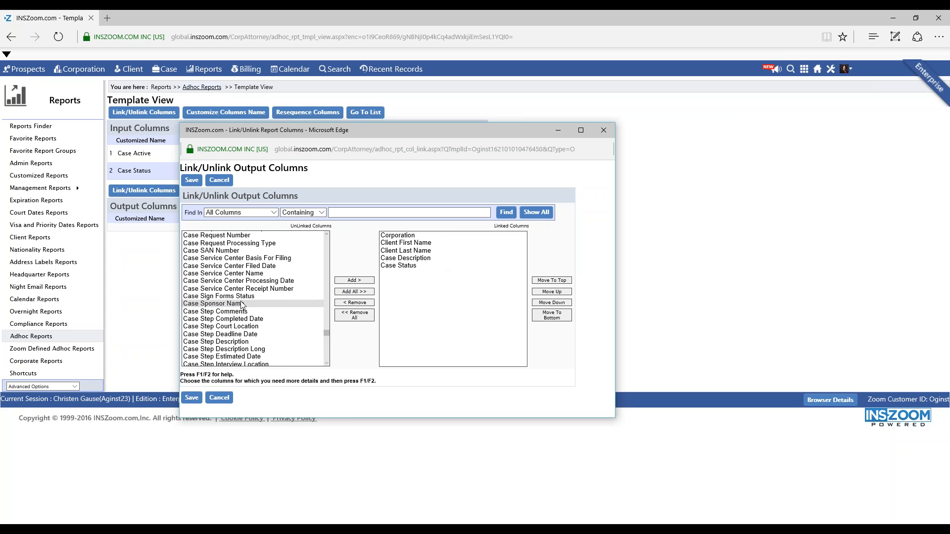
Step: Add Case Active to the linked output columns
scroll(242, 305, "up", 5)
scroll(243, 304, "up", 10)
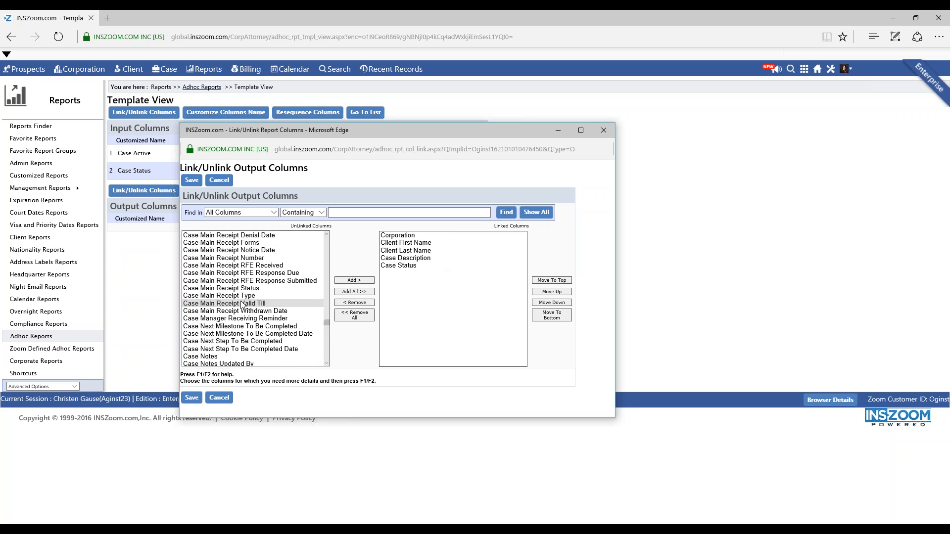
scroll(261, 267, "up", 10)
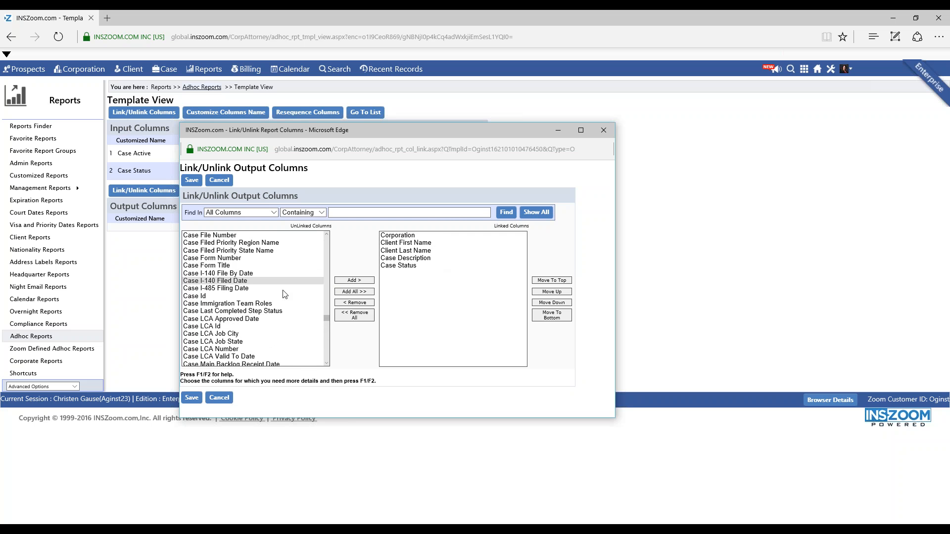
scroll(285, 297, "up", 10)
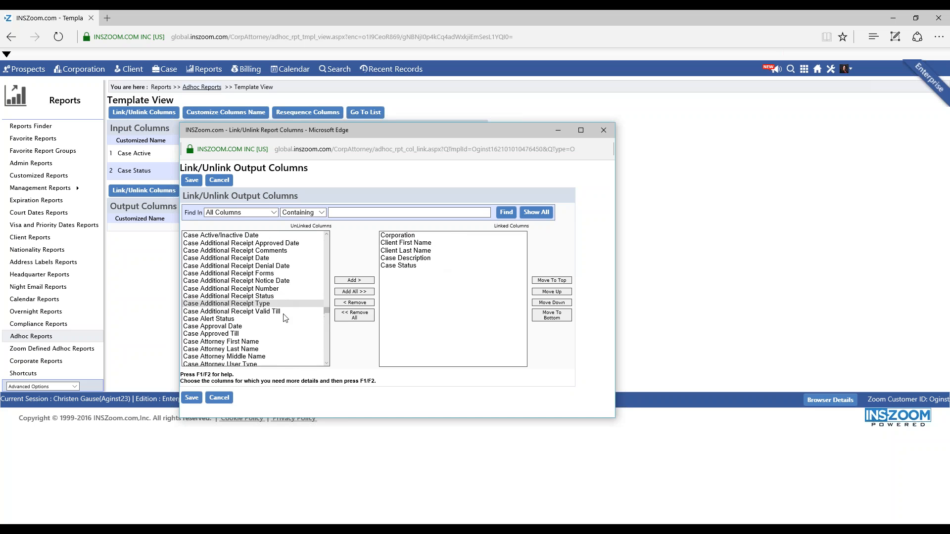
left_click(277, 295)
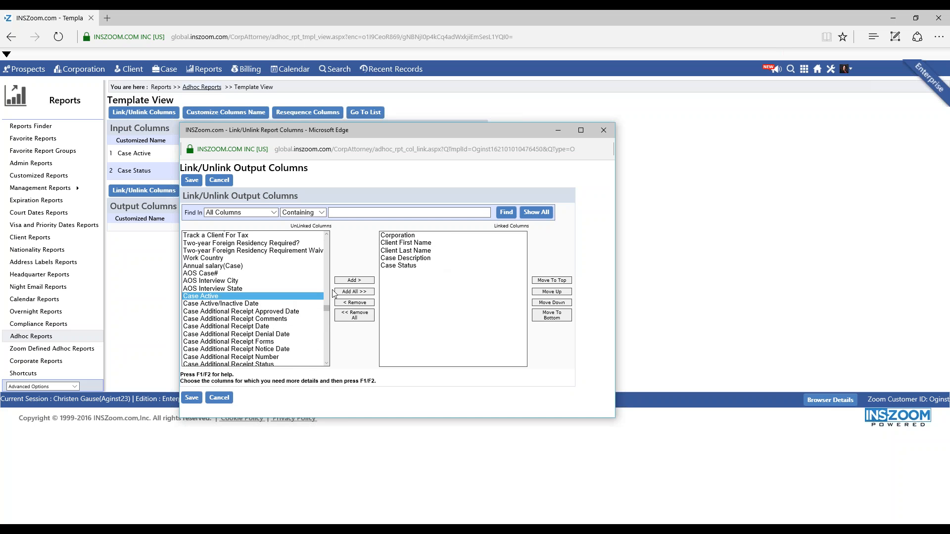
left_click(354, 280)
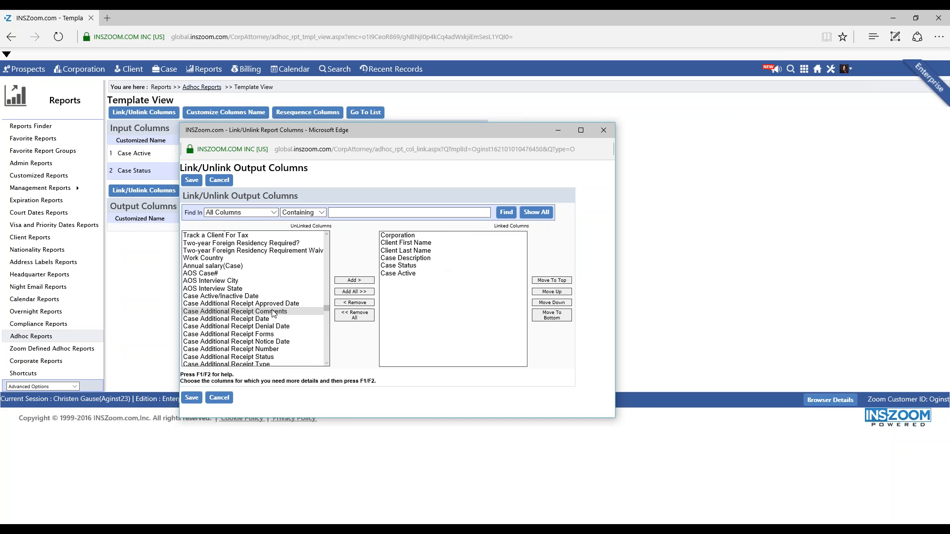
Step: Add Case Valid To Date to the linked output columns and save the output column selection
scroll(273, 312, "down", 12)
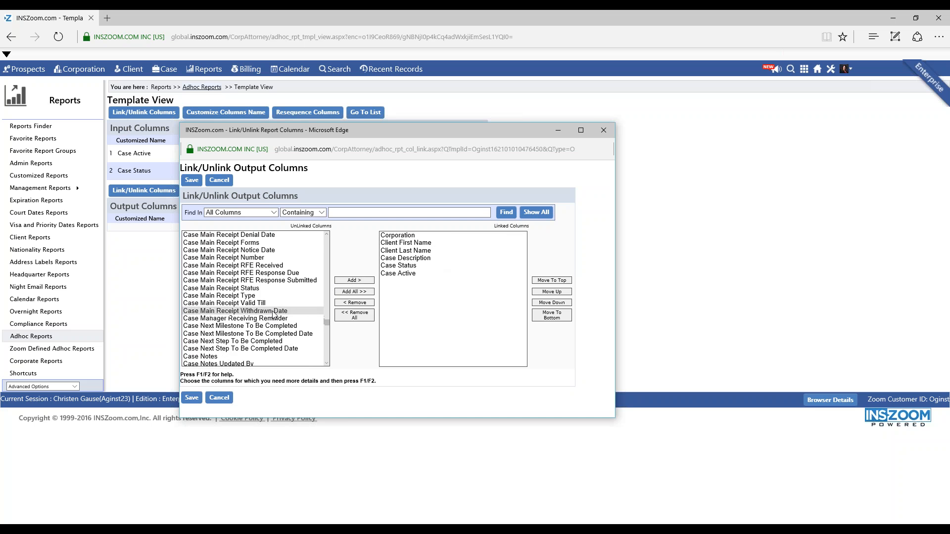
scroll(274, 313, "down", 15)
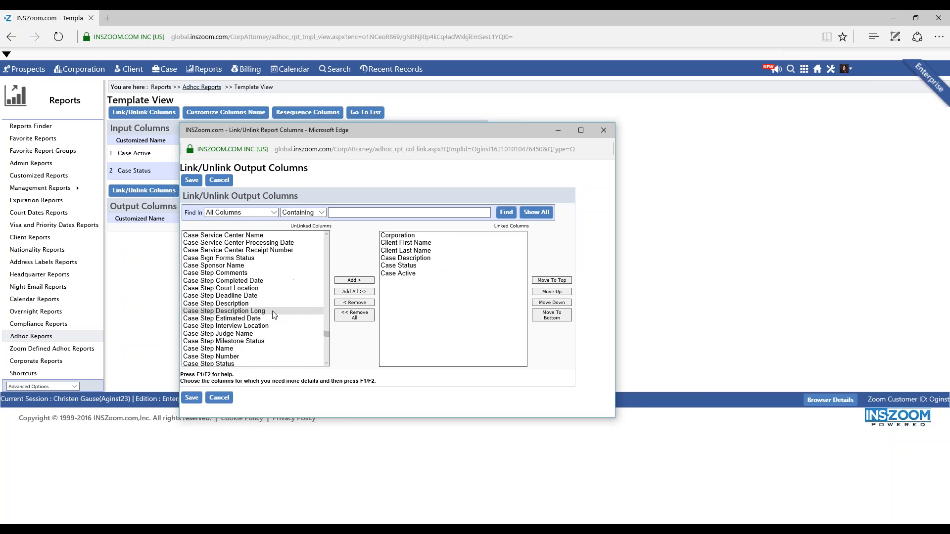
scroll(274, 314, "down", 6)
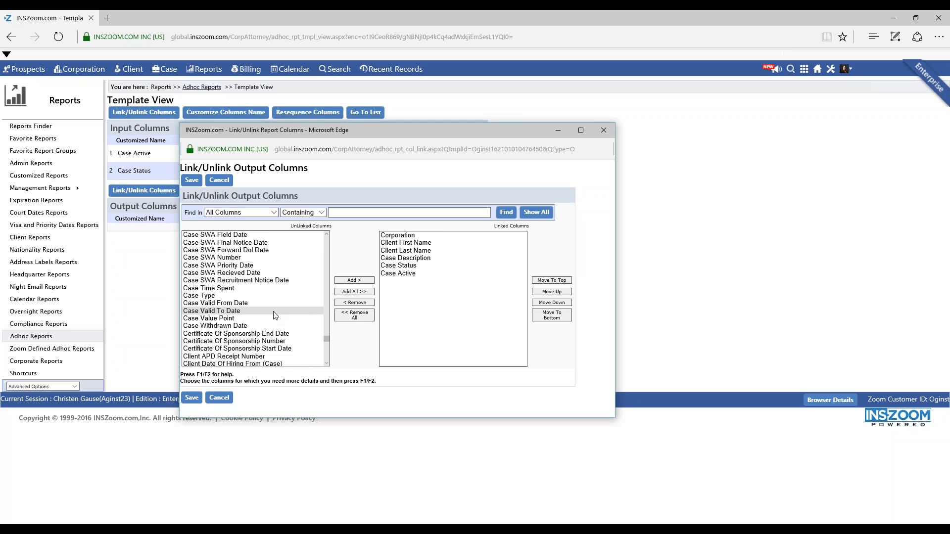
left_click(225, 311)
left_click(366, 281)
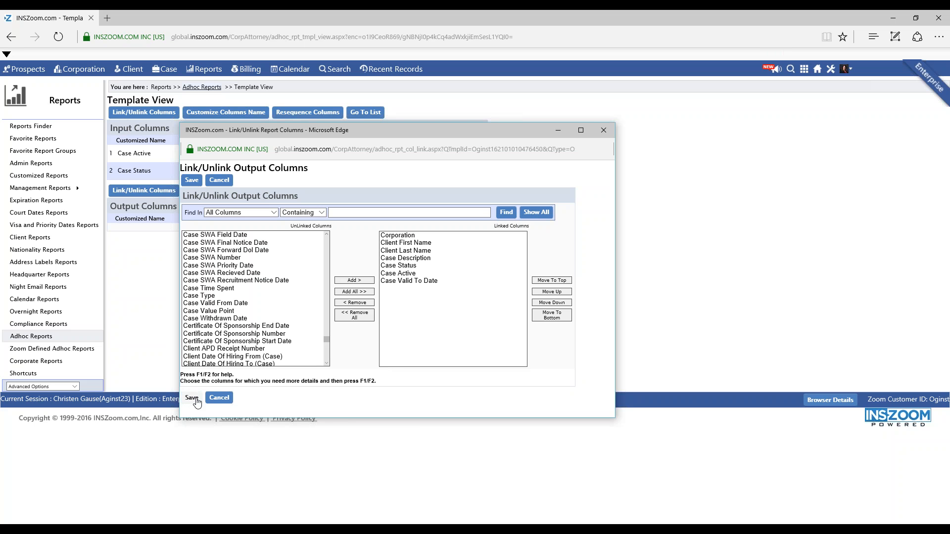
left_click(192, 181)
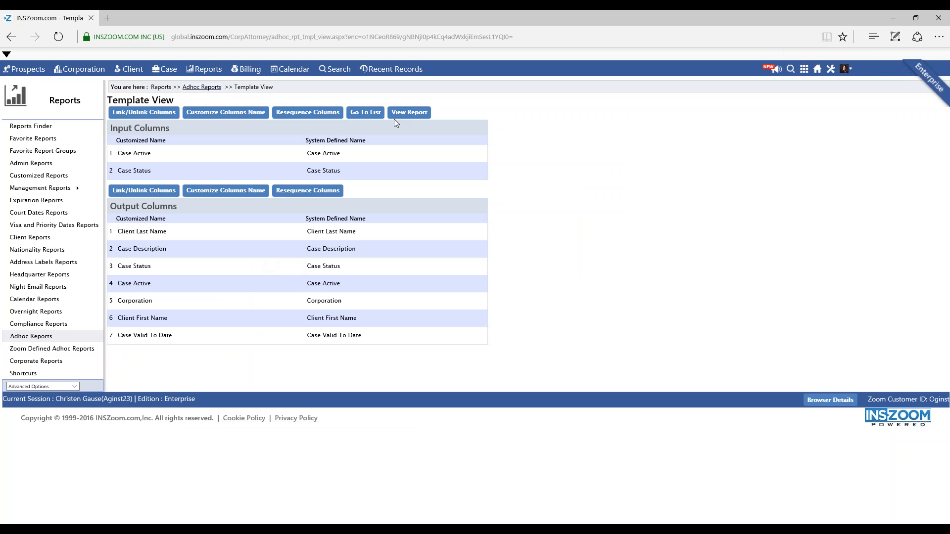
Step: Open the Expiration Report and run it with Case Active set to Yes and Case Status set to Approved and Closed
left_click(419, 113)
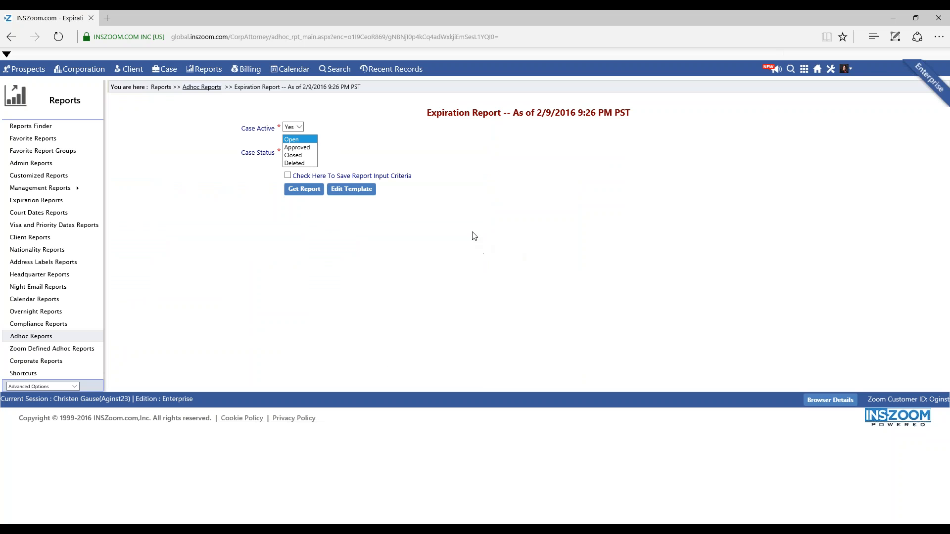
left_click(299, 128)
left_click(299, 129)
left_click(300, 149)
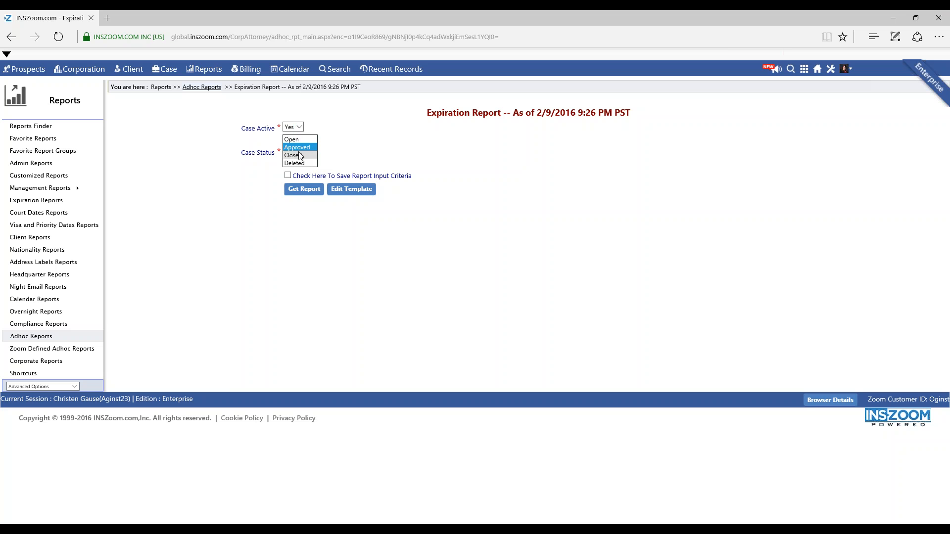
left_click(303, 156, "ctrl")
left_click(297, 192)
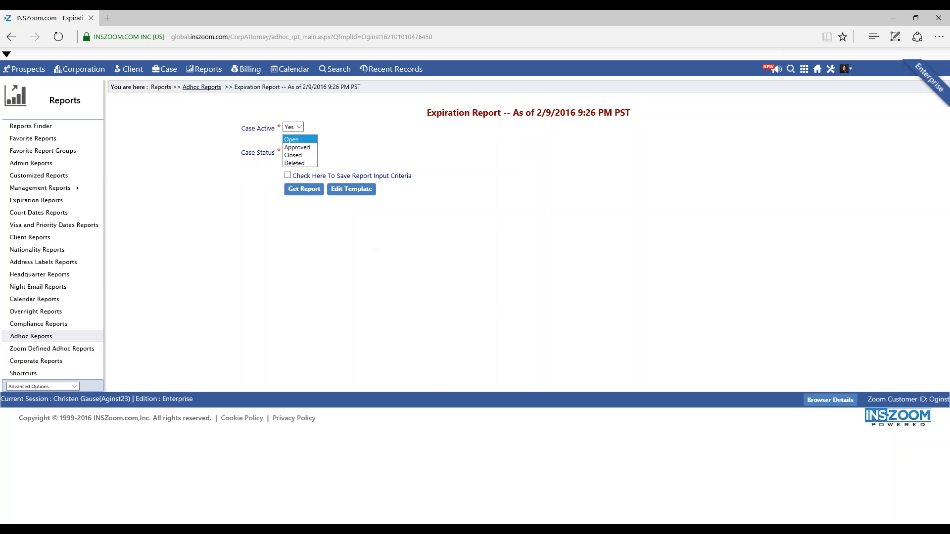
Step: Download the report's Excel file and open it in a maximized Excel window
left_click_drag(292, 132, 399, 157)
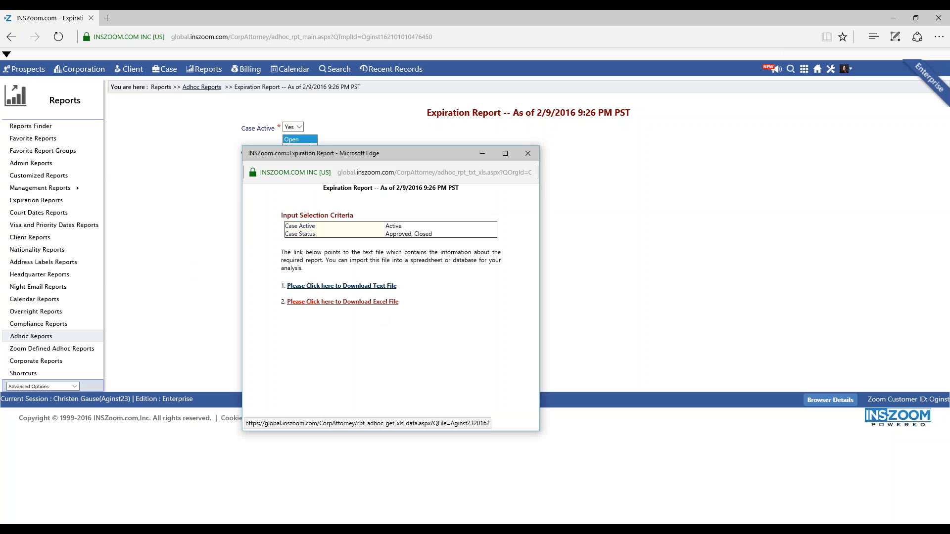
left_click(342, 301)
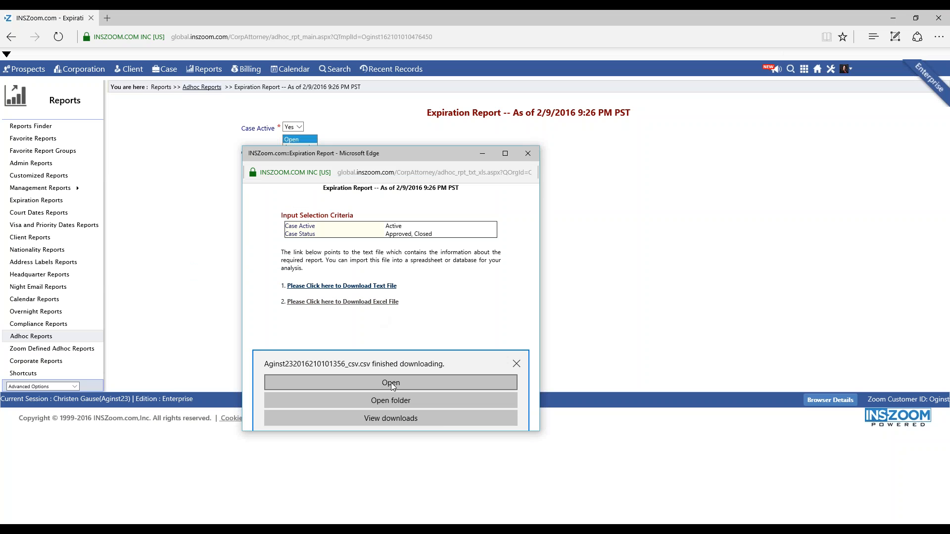
left_click(391, 383)
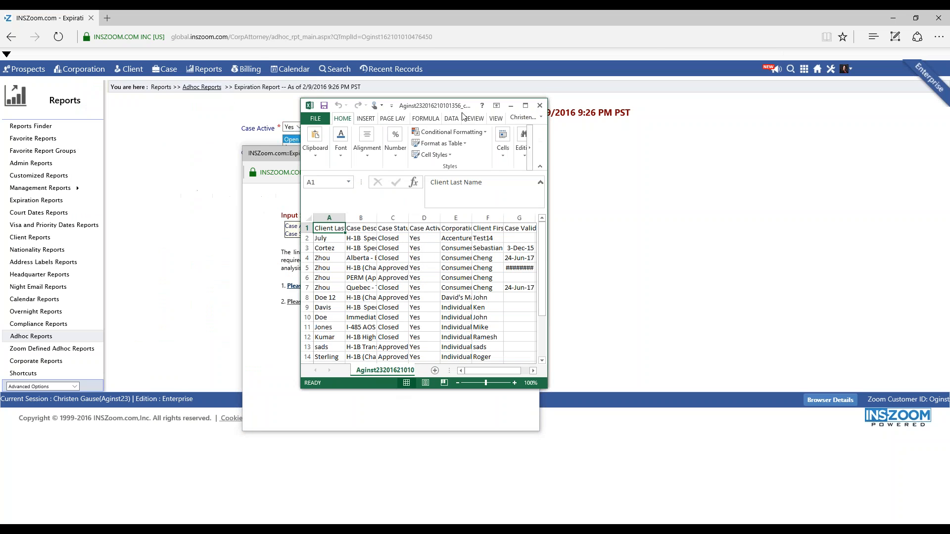
left_click(525, 105)
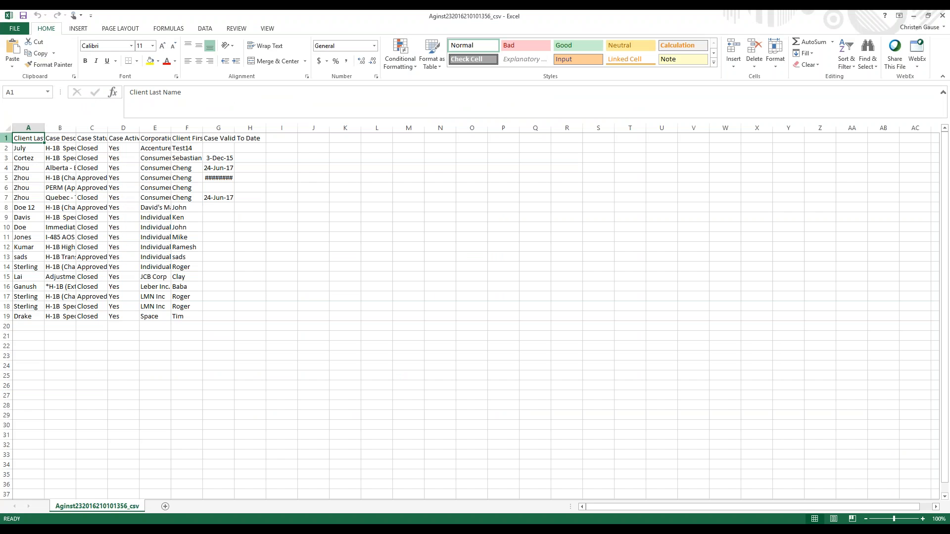
Step: Widen all columns of the exported sheet equally and review the report data, including the Corporation and Client First Name columns
left_click(7, 128)
left_click_drag(45, 127, 60, 128)
left_click(78, 170)
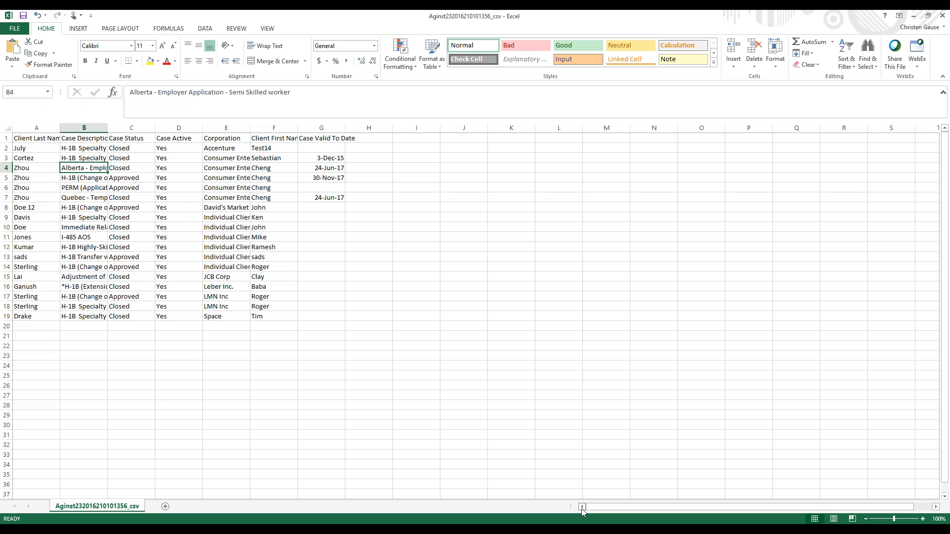
left_click(236, 314)
left_click(286, 310)
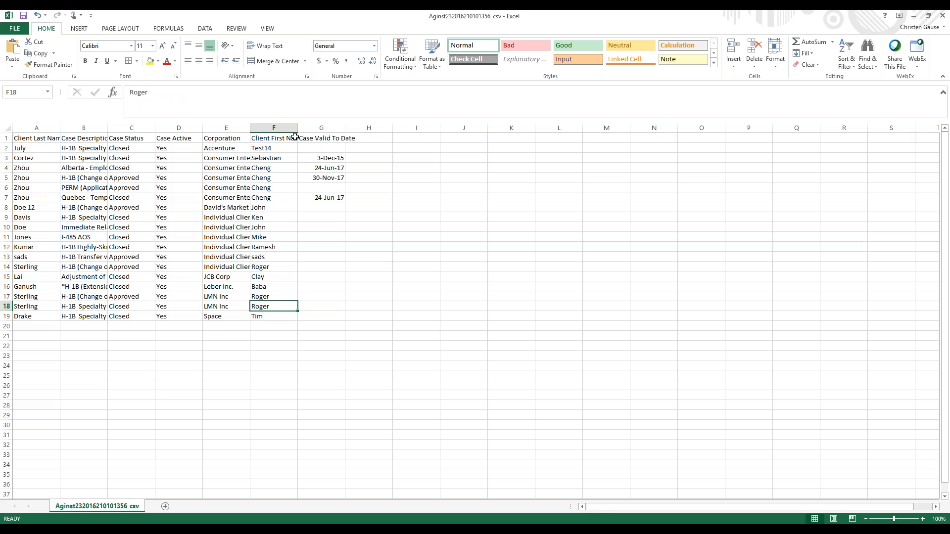
left_click(270, 138)
key("Left")
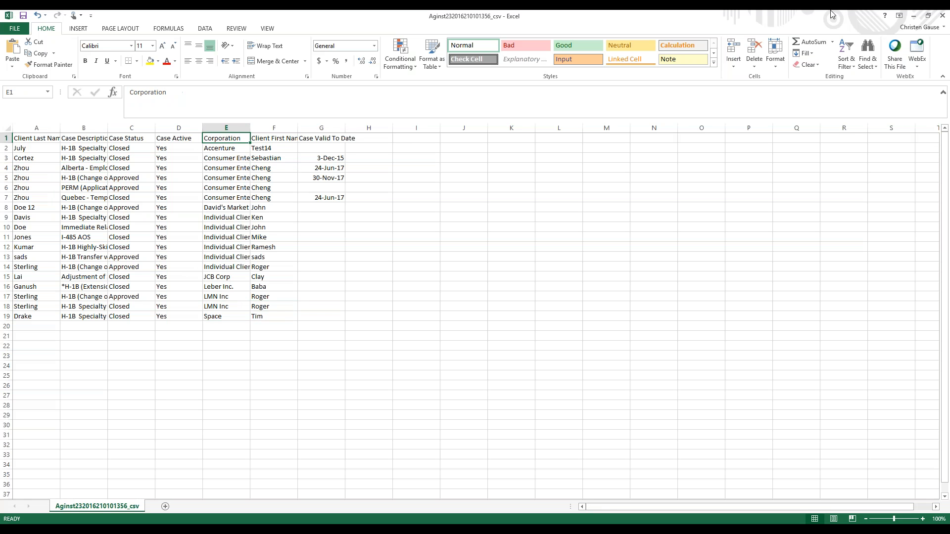
Step: Widen the Corporation column for reading, and close the exported workbook without saving along with the report download window
left_click_drag(250, 128, 347, 127)
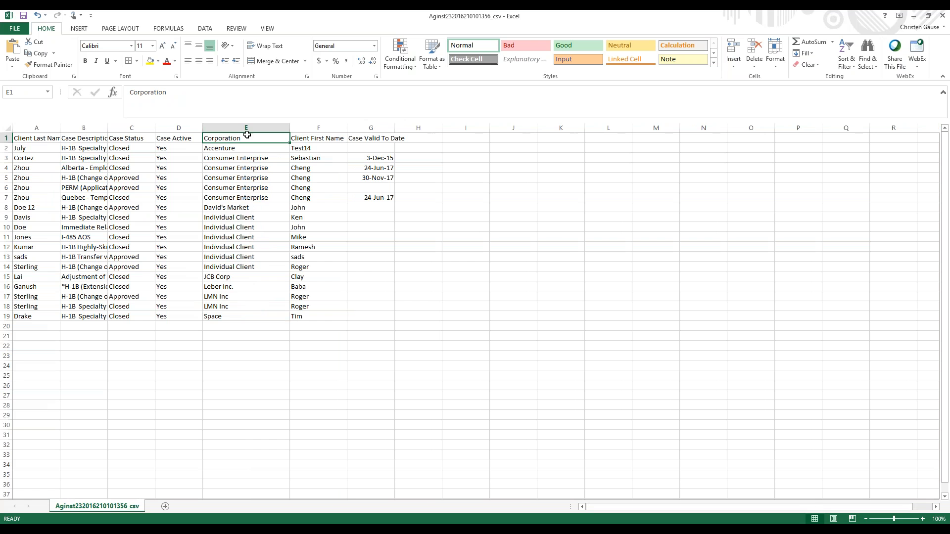
left_click(942, 16)
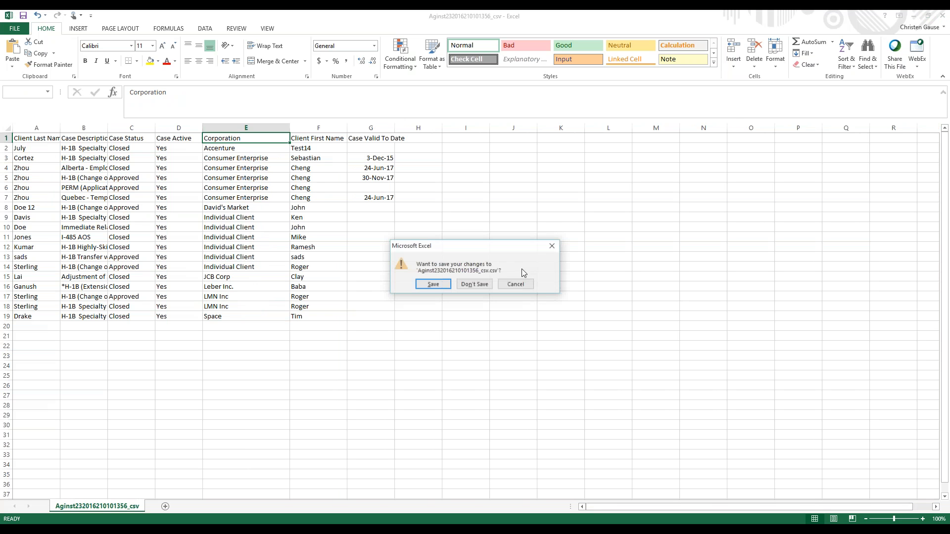
left_click(476, 285)
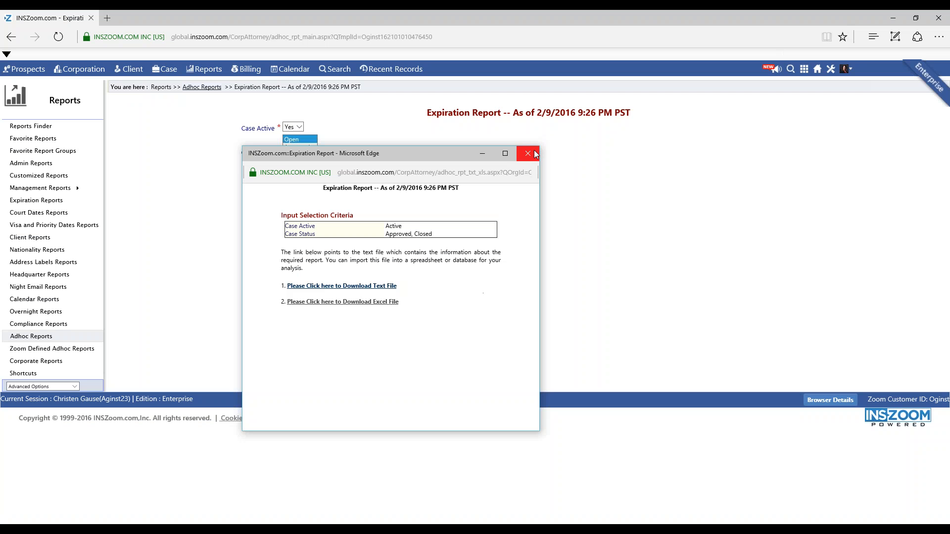
left_click(527, 154)
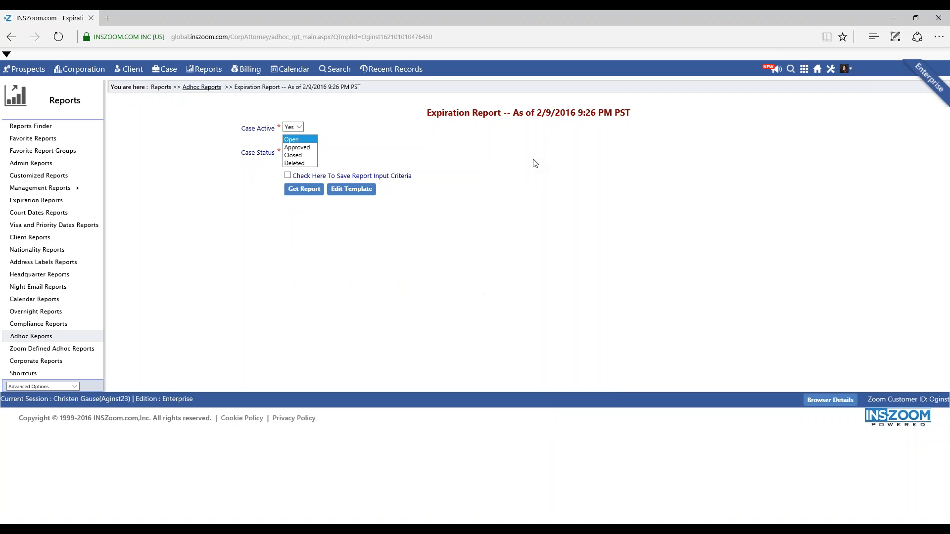
Step: Open the Expiration Report template for editing and bring up resequencing for its output columns
left_click(348, 190)
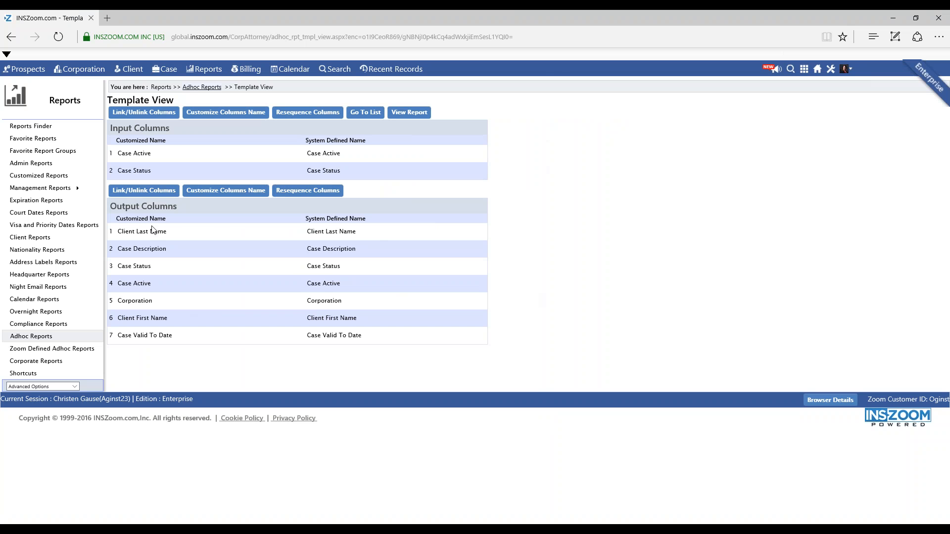
left_click(307, 190)
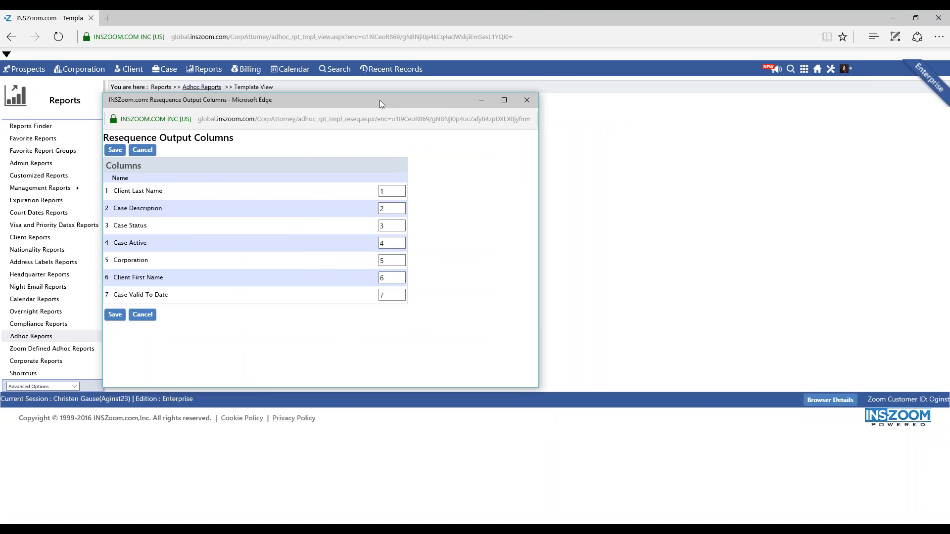
left_click_drag(380, 101, 726, 127)
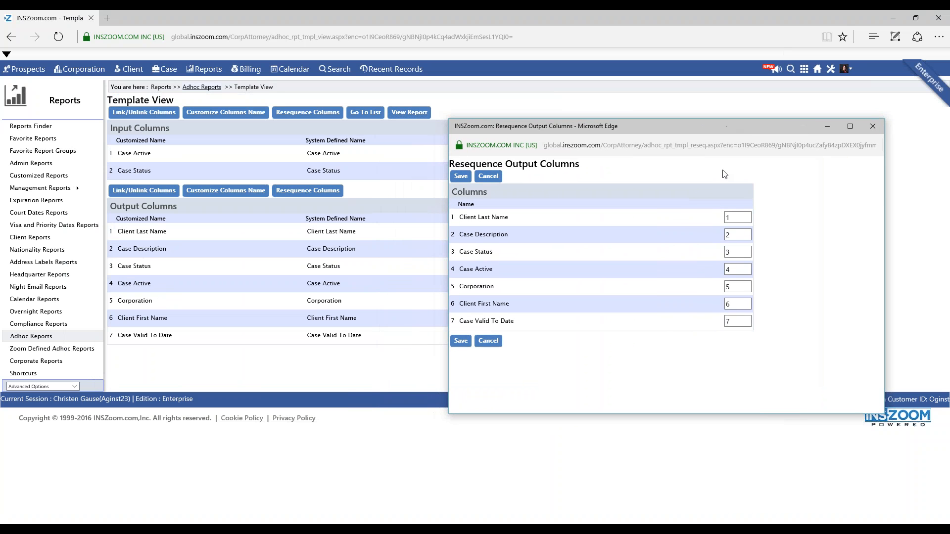
Step: Try to resequence the output columns with Corporation 1, Client First Name 2, Client Last Name 3, Case Description 4, Case Status 5 and Case Active 6
left_click(724, 287)
type("1")
double_click(736, 305)
type("2")
double_click(733, 217)
type("3")
double_click(745, 231)
type("4")
double_click(732, 251)
type("5")
double_click(734, 321)
double_click(734, 270)
type("6")
left_click(461, 344)
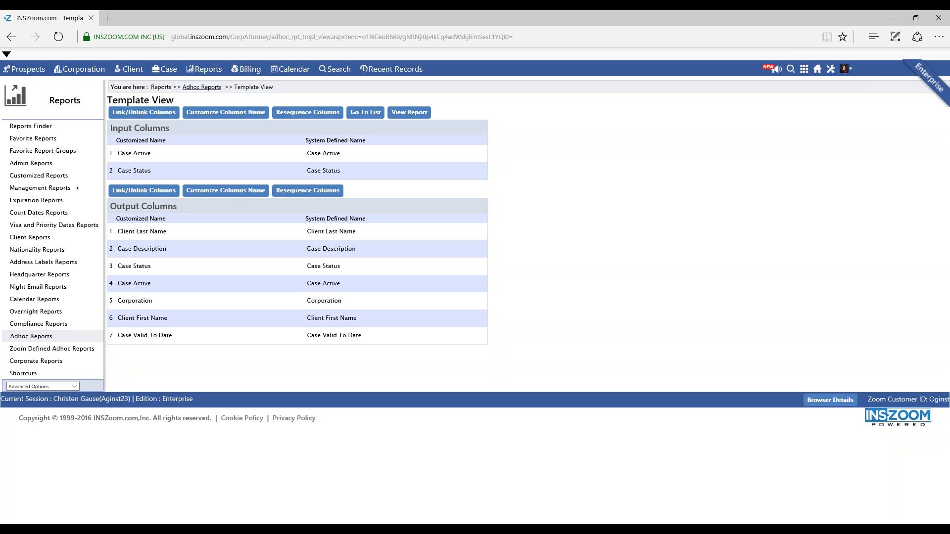
Step: Customize the name of the Case Valid To Date output column as Expiration Date and save it
left_click_drag(428, 93, 500, 116)
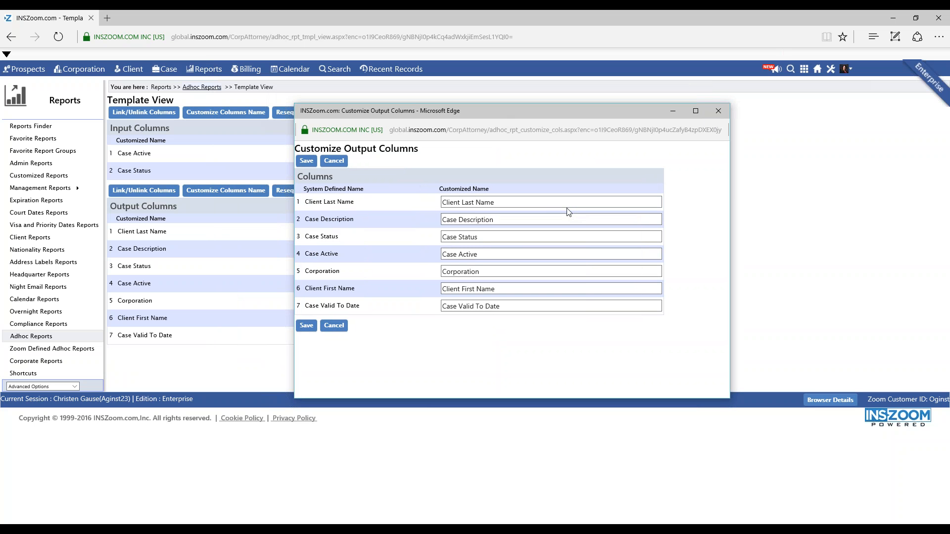
left_click(510, 311)
left_click(509, 305)
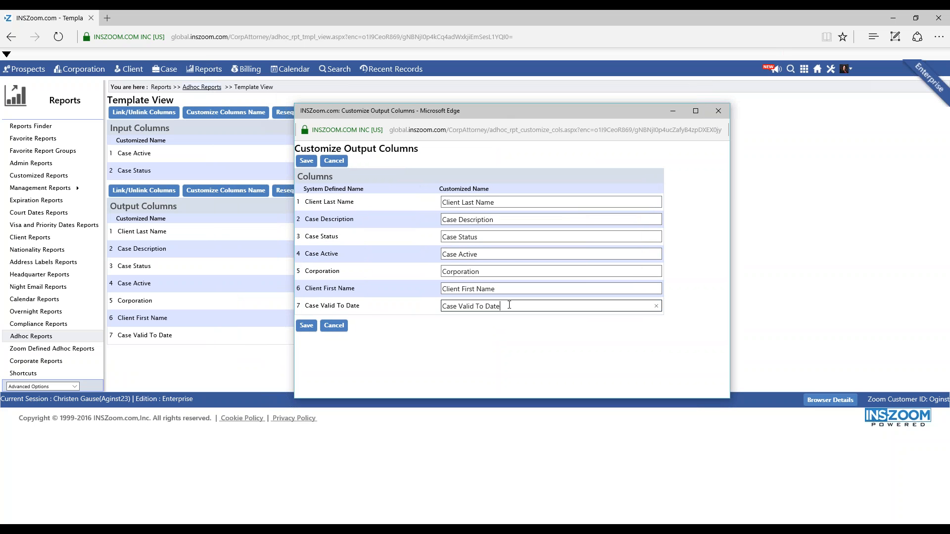
left_click_drag(509, 305, 226, 305)
type("Expiration Date")
left_click(310, 327)
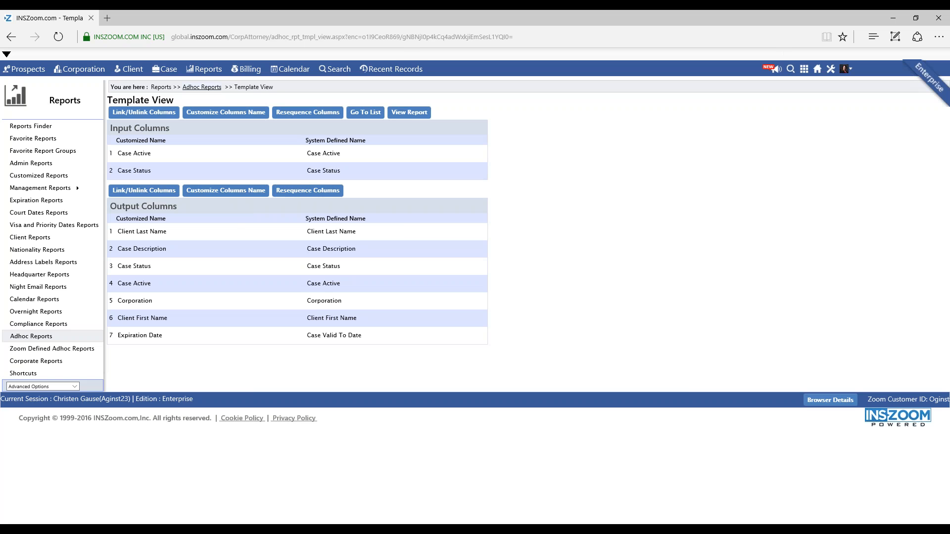
Step: Open resequencing for the output columns and clear the sequence numbers of all seven columns
left_click(307, 190)
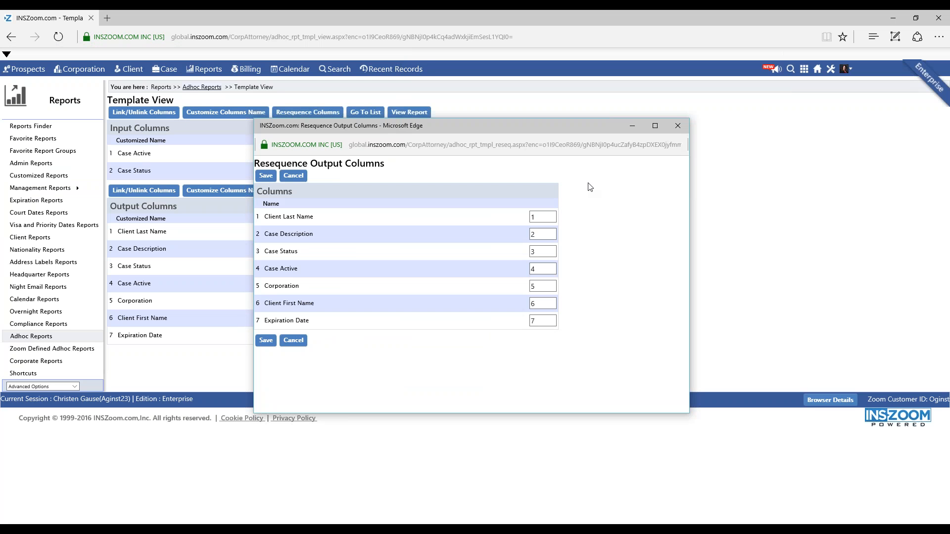
left_click(543, 285)
double_click(540, 215)
key("BackSpace")
key("Tab")
key("BackSpace")
key("Tab")
key("BackSpace")
key("Tab")
key("BackSpace")
key("Tab")
key("BackSpace")
key("Tab")
key("BackSpace")
key("Tab")
key("BackSpace")
key("Tab")
Step: Number the output columns 1 to 7 as Corporation, Client First Name, Client Last Name, Case Description, Case Status, Case Active, Expiration Date, and save
left_click(546, 285)
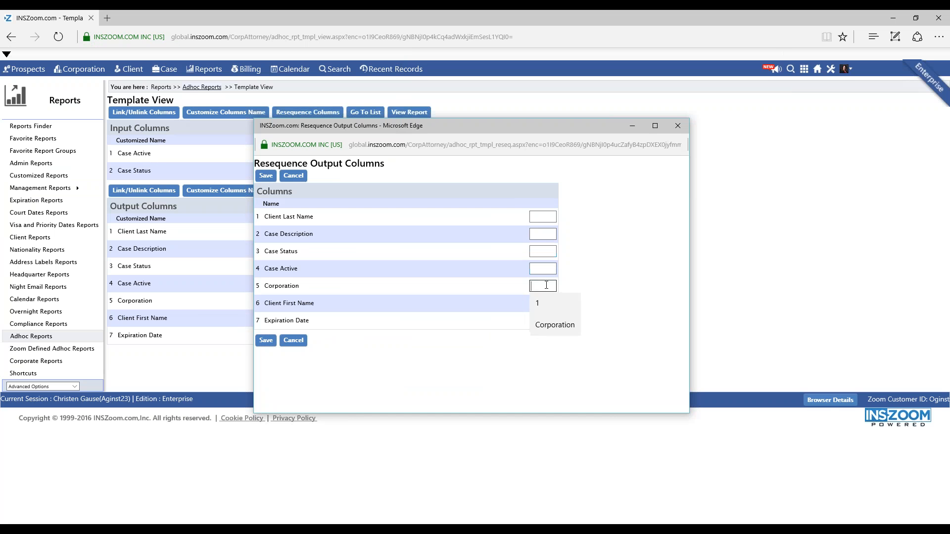
type("1")
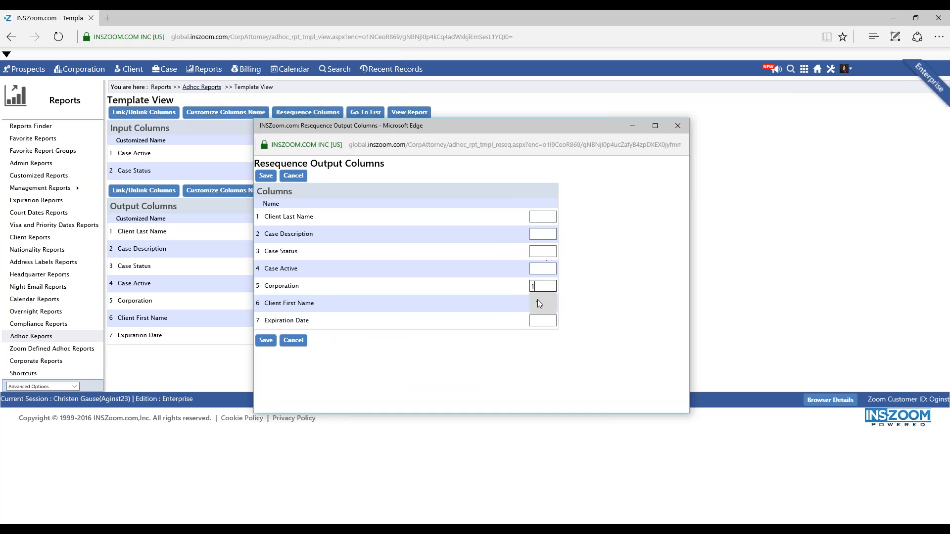
left_click(539, 303)
type("2")
left_click(541, 216)
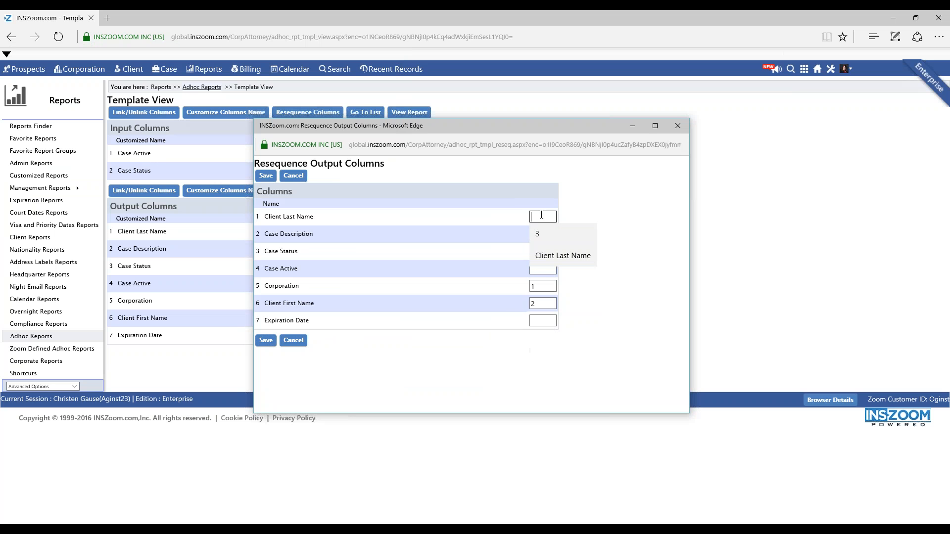
left_click(536, 235)
left_click(531, 234)
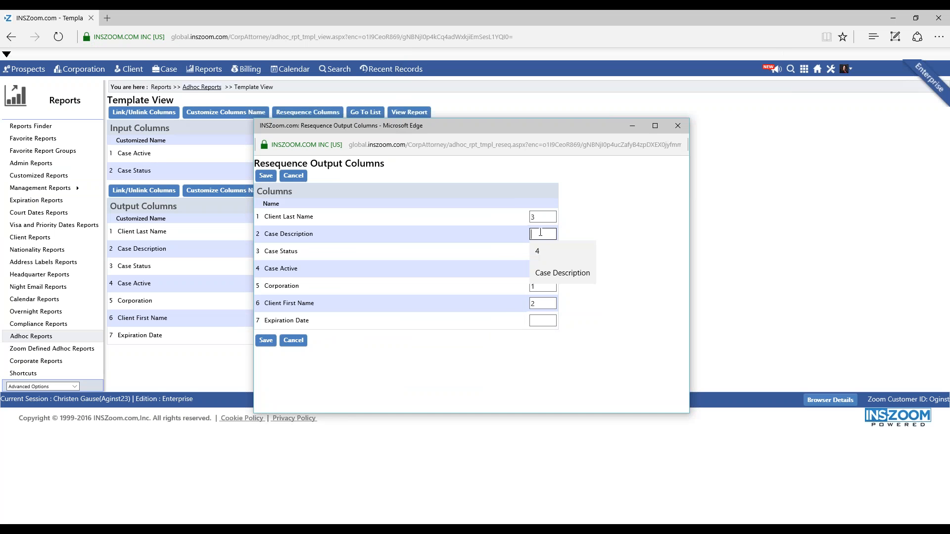
left_click(537, 251)
left_click(537, 252)
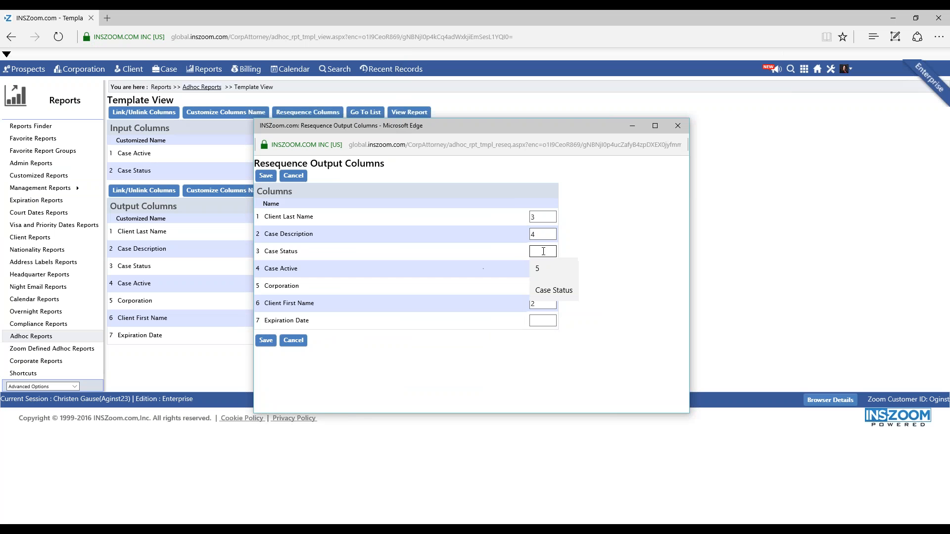
left_click(537, 269)
left_click(539, 269)
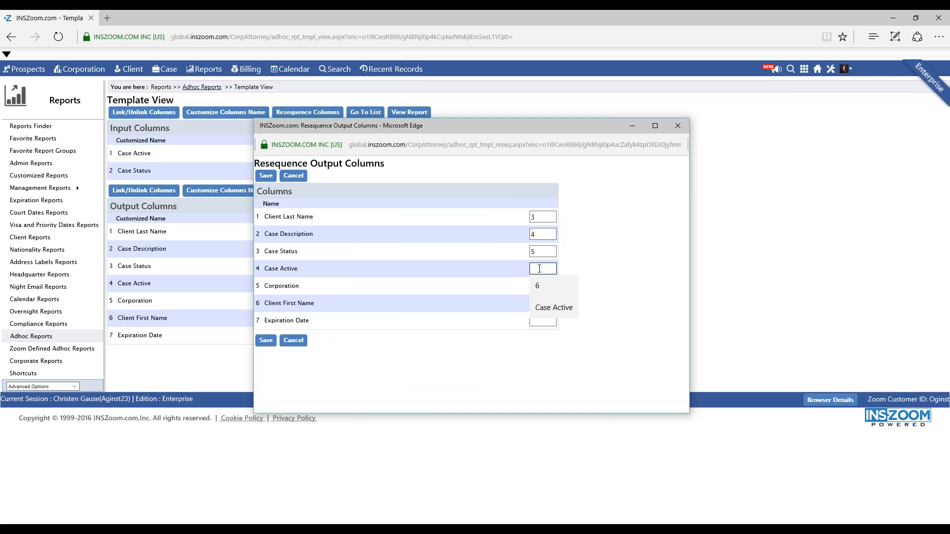
left_click(537, 286)
left_click(536, 321)
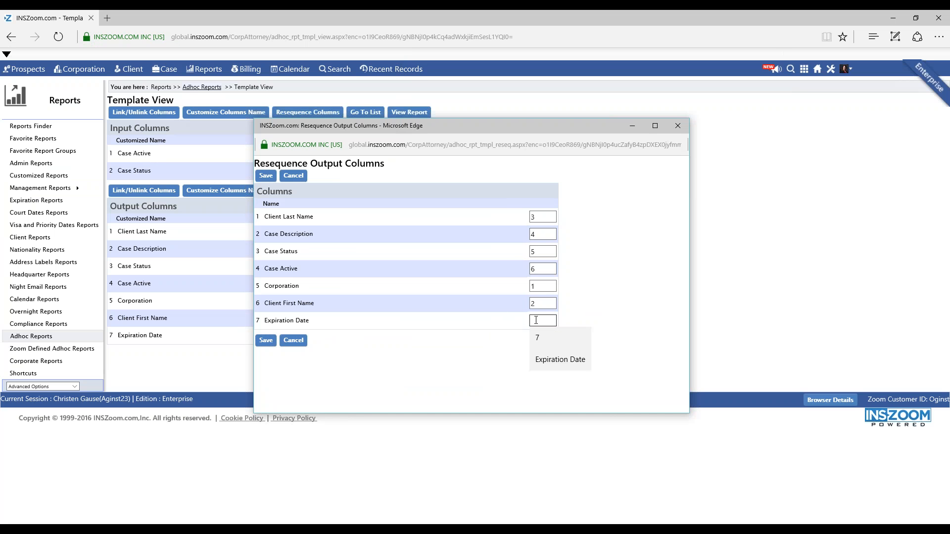
left_click(537, 337)
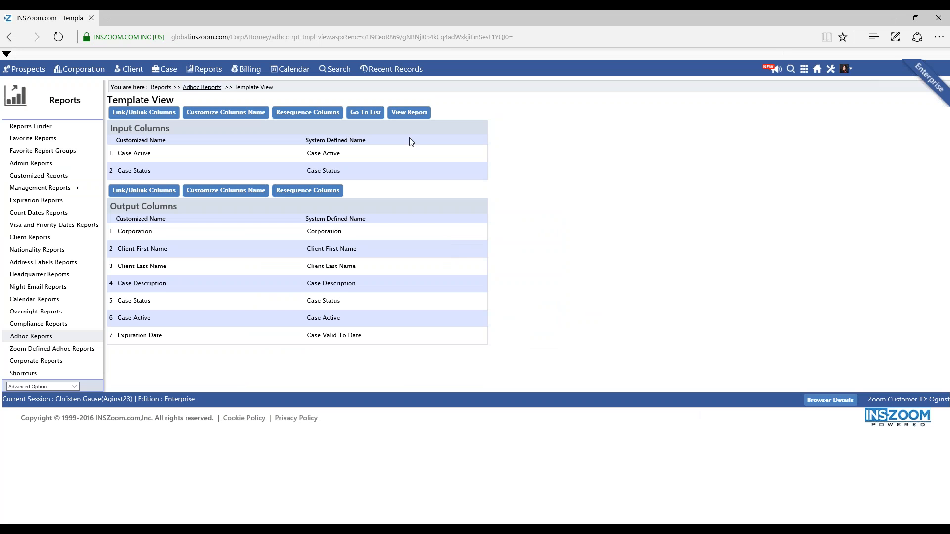
Step: Run the report with Case Active Yes and Case Status Approved and Closed, and open its downloaded Excel file
left_click(409, 112)
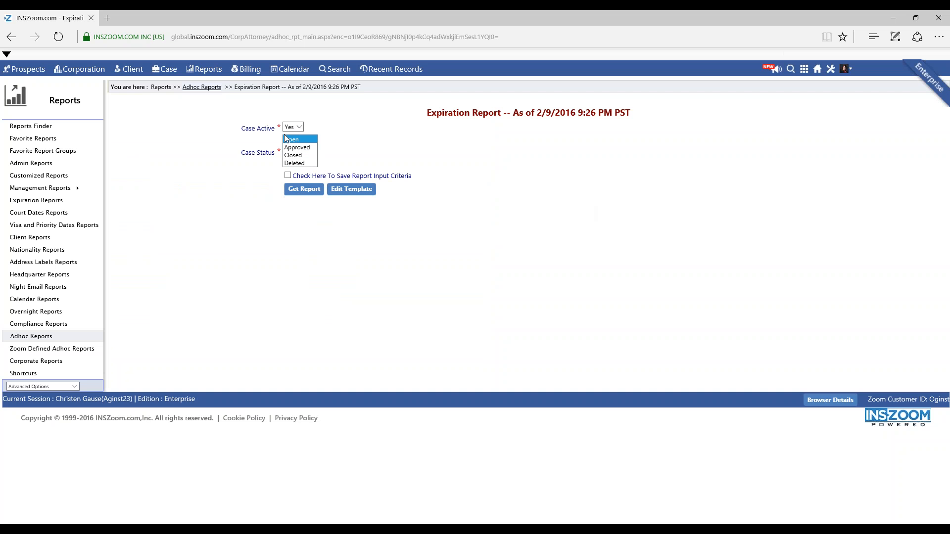
left_click(297, 147)
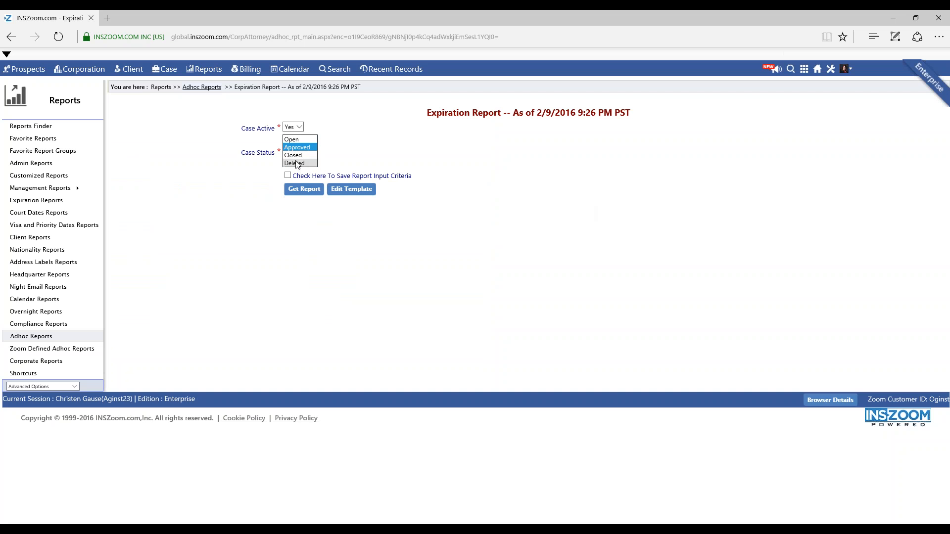
left_click(293, 155, "ctrl")
left_click(304, 188)
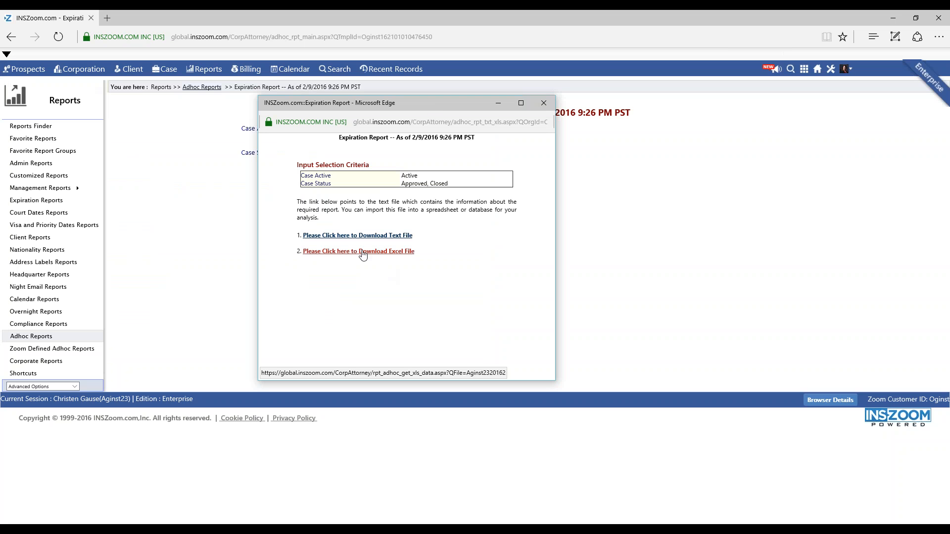
left_click(361, 251)
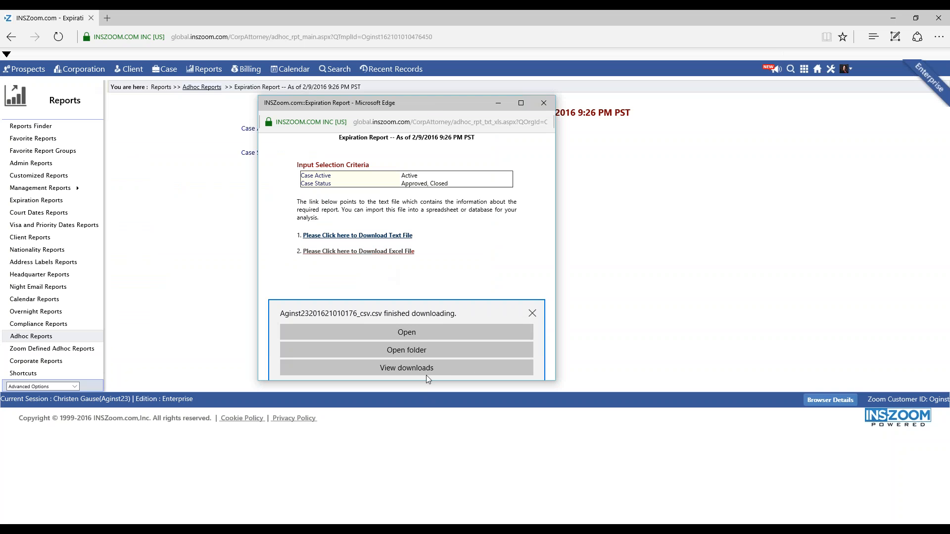
left_click(411, 333)
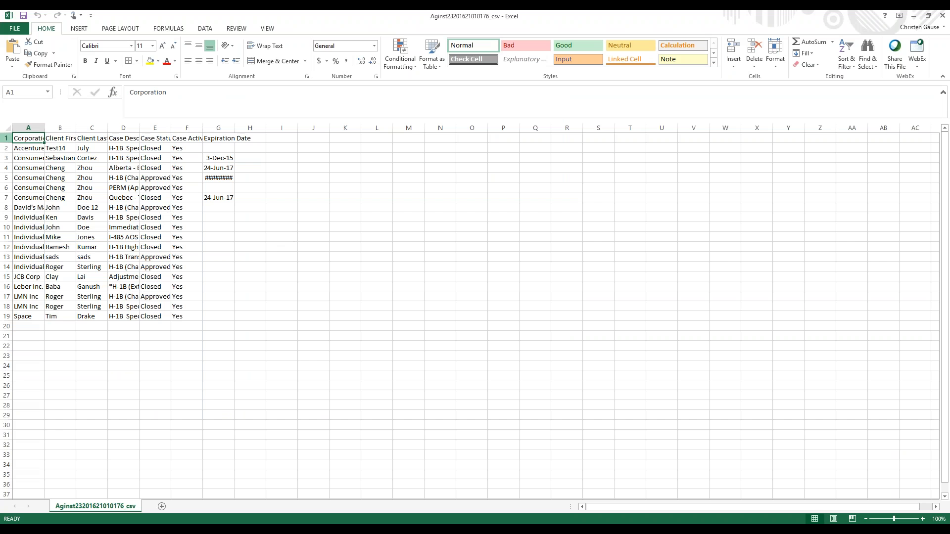
Step: Widen all columns of the exported sheet equally and Case Description further, to review the column order and the Expiration Date header
left_click(7, 130)
left_click_drag(44, 128, 84, 130)
left_click(63, 197)
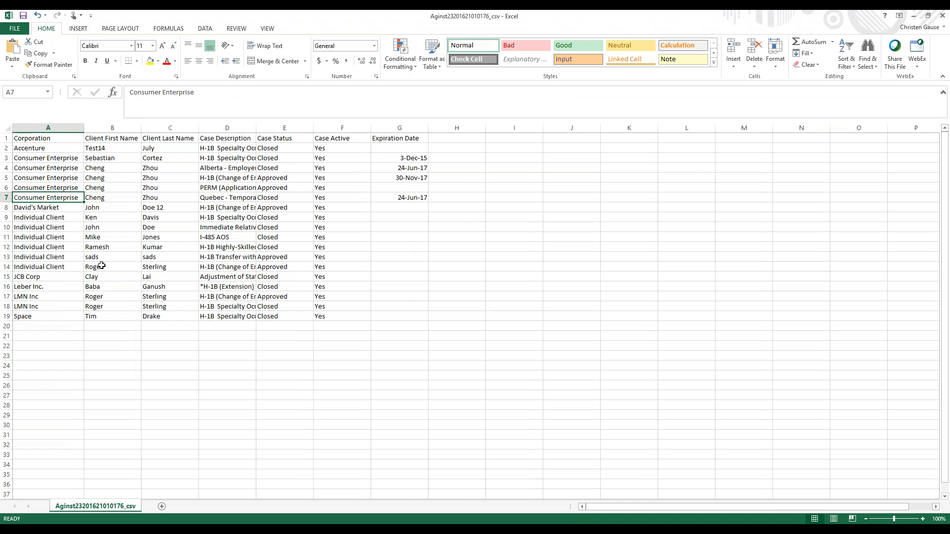
left_click(42, 139)
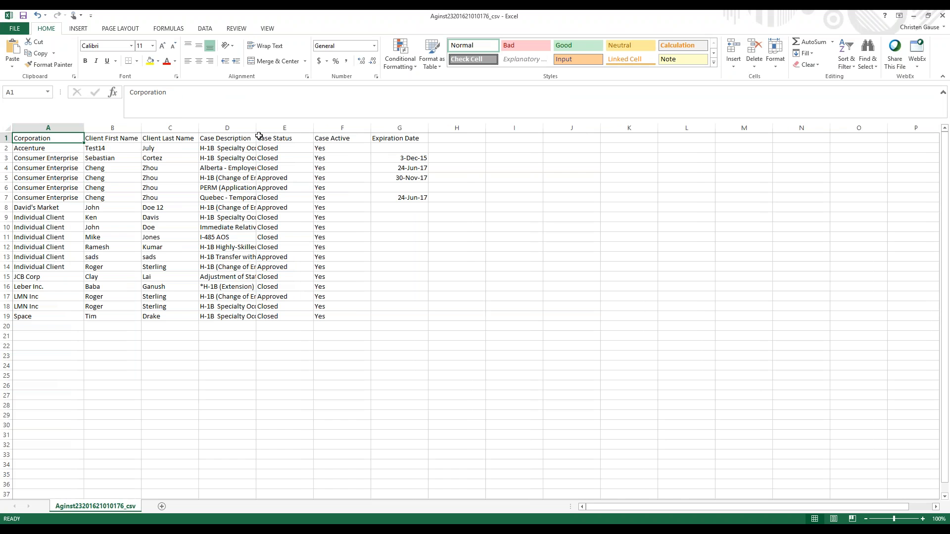
left_click_drag(257, 128, 294, 128)
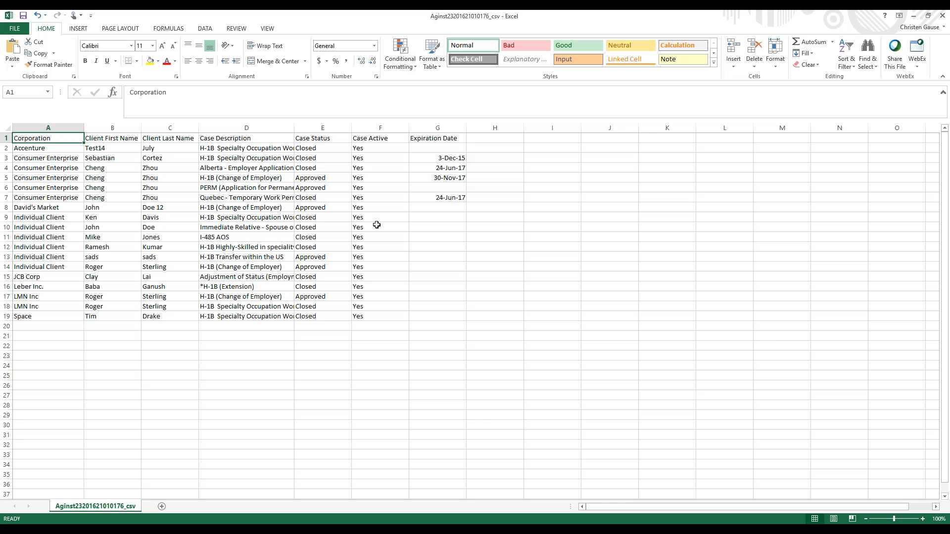
left_click(438, 139)
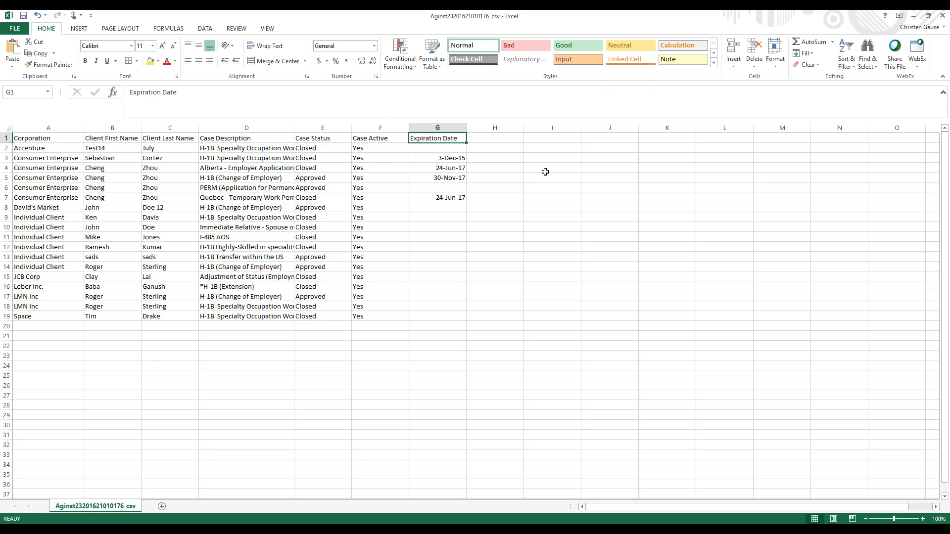
Step: Close the exported workbook without saving and close the report download window
left_click(942, 17)
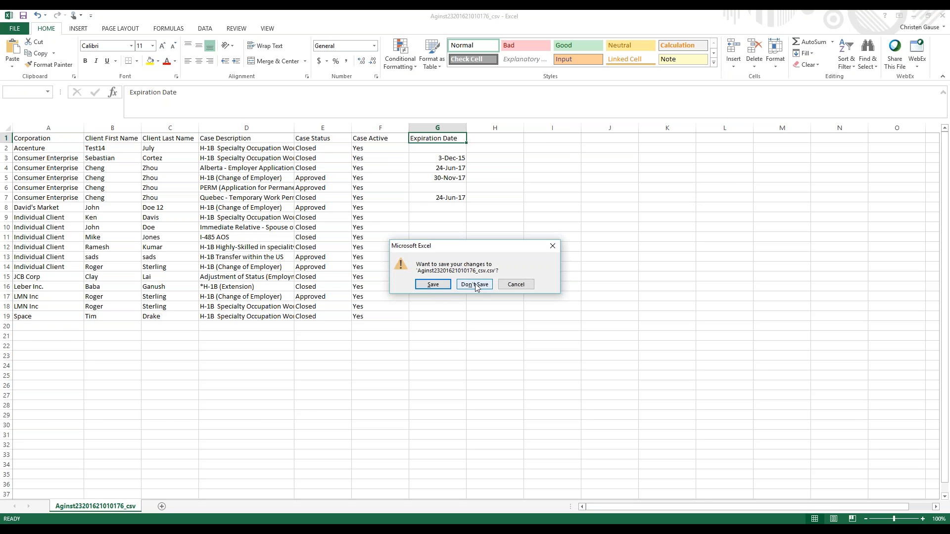
left_click(475, 285)
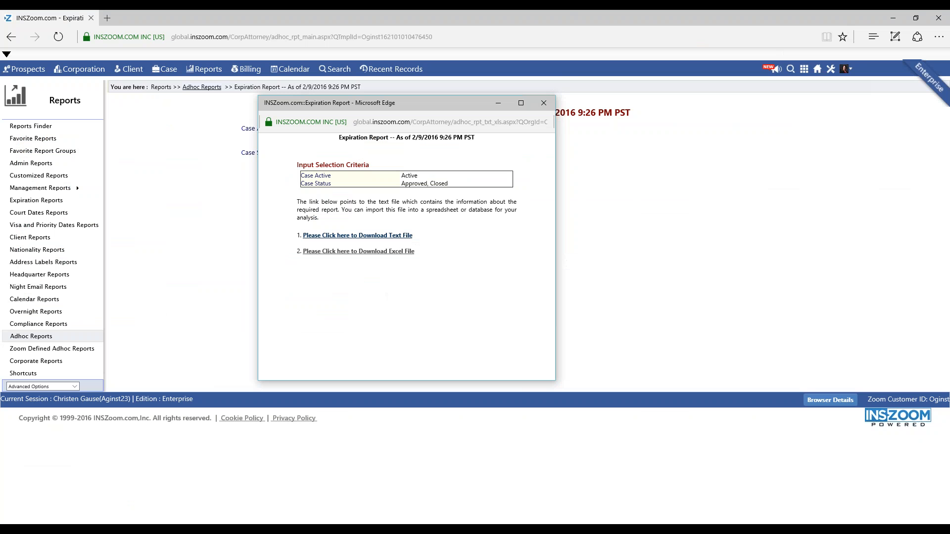
left_click(542, 104)
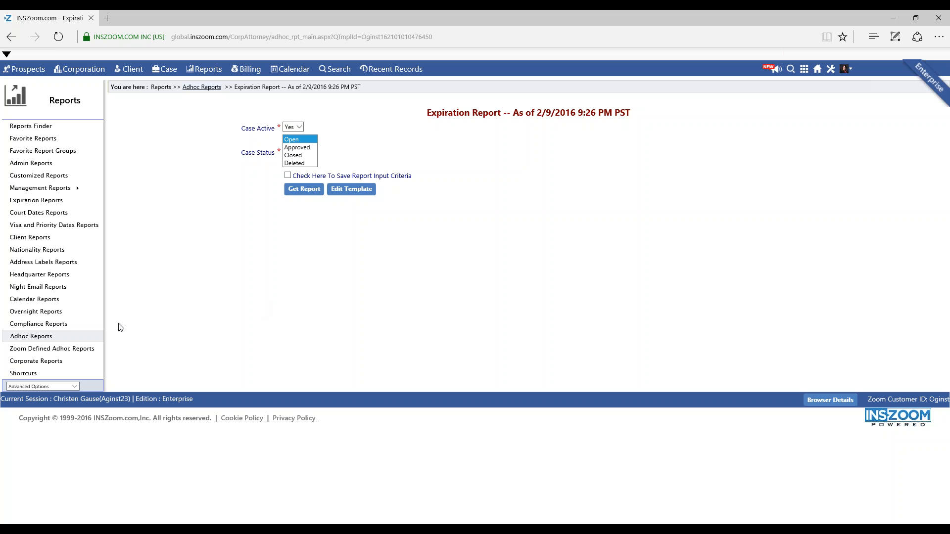
Step: Open the existing "!!! - Expiration Report -" from the adhoc reports and examine the input and output columns of its template
left_click(30, 336)
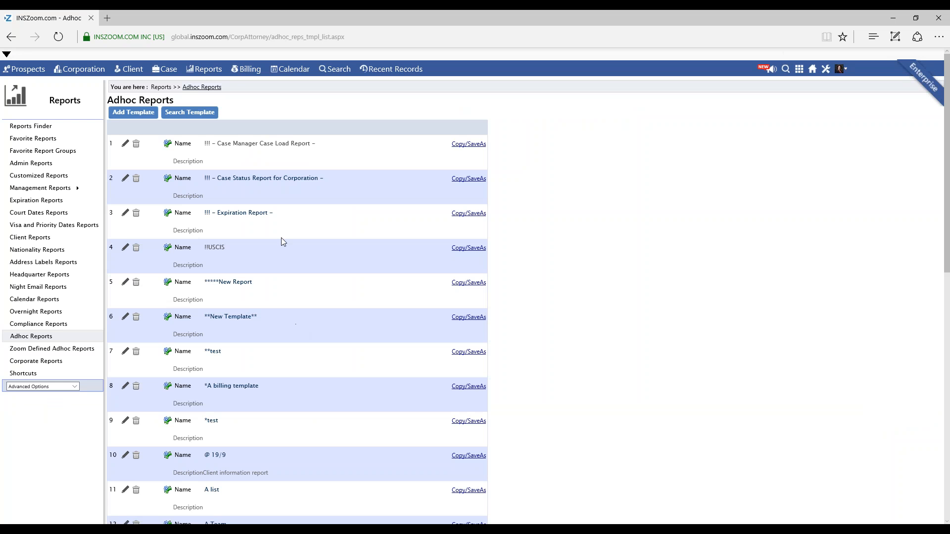
left_click(241, 218)
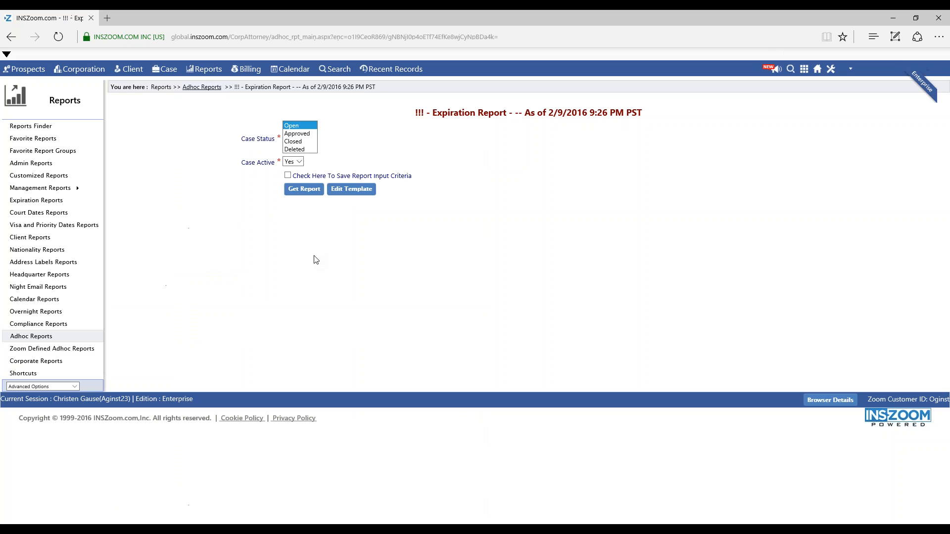
left_click(349, 191)
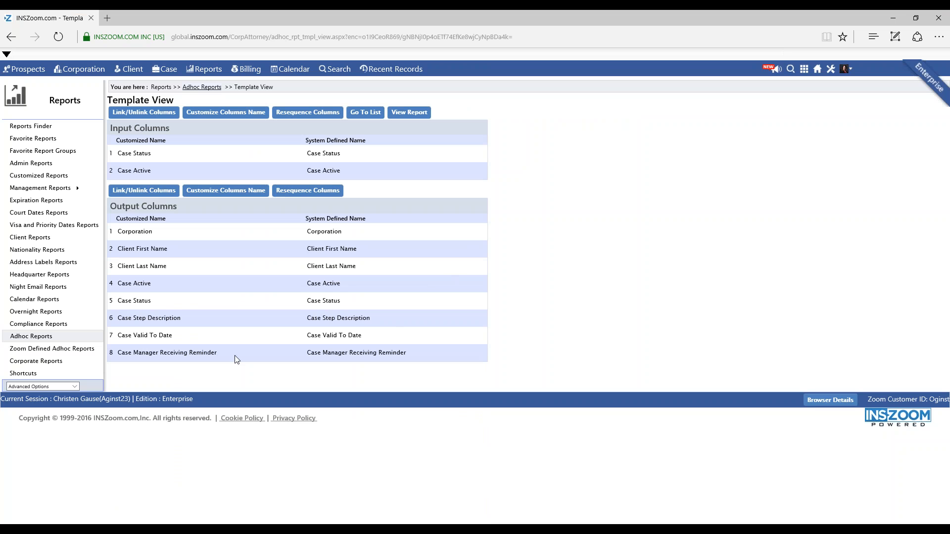
Step: Return to the adhoc reports list, open the template of "!!! - Case Status Report for Corporation -" and examine its Corporation input column
left_click_drag(234, 354, 123, 354)
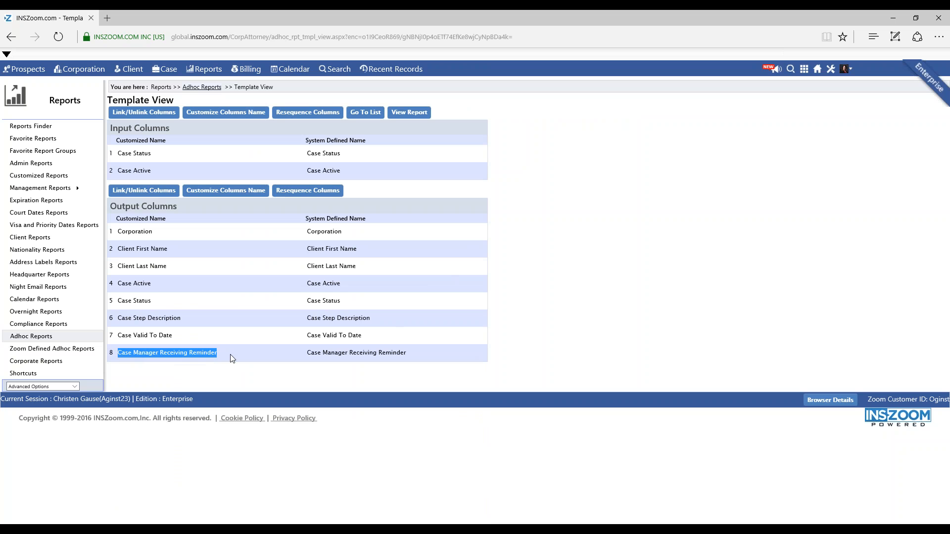
left_click(11, 39)
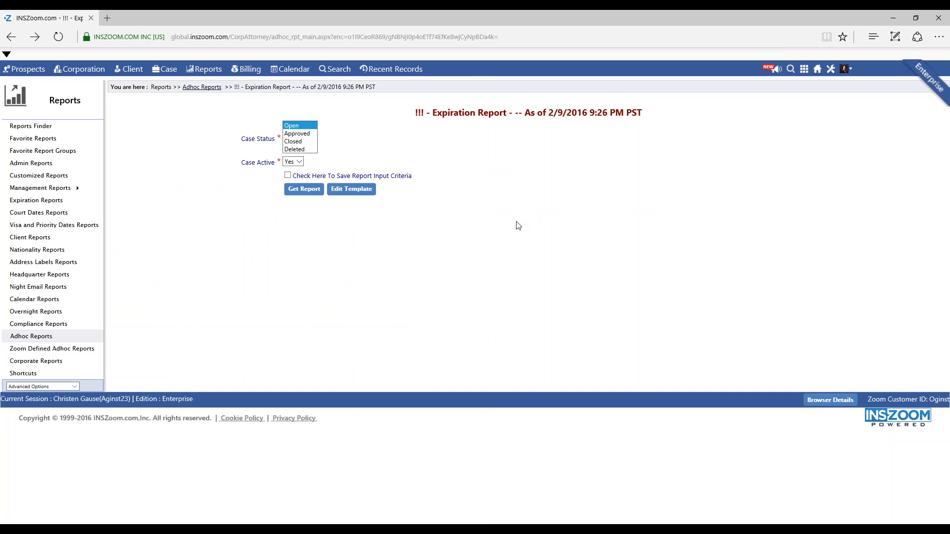
left_click(22, 337)
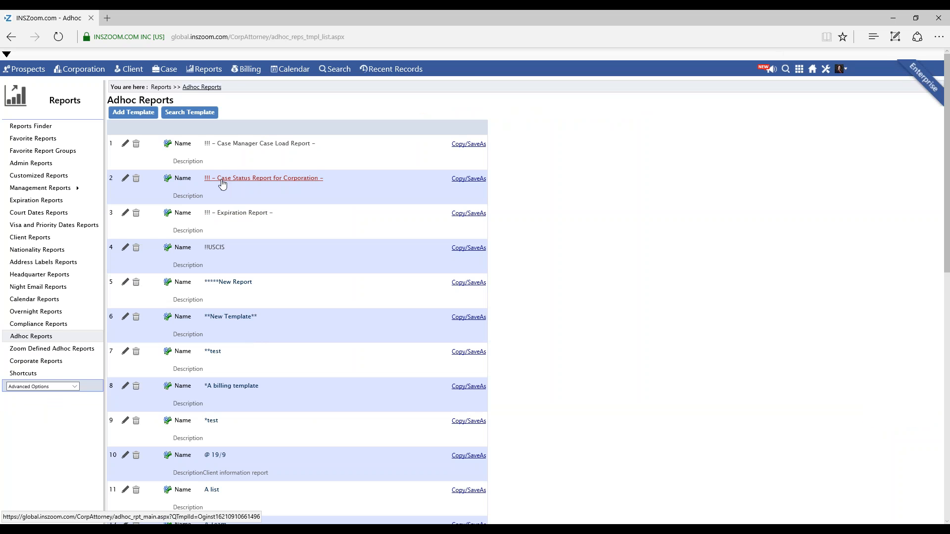
left_click(223, 179)
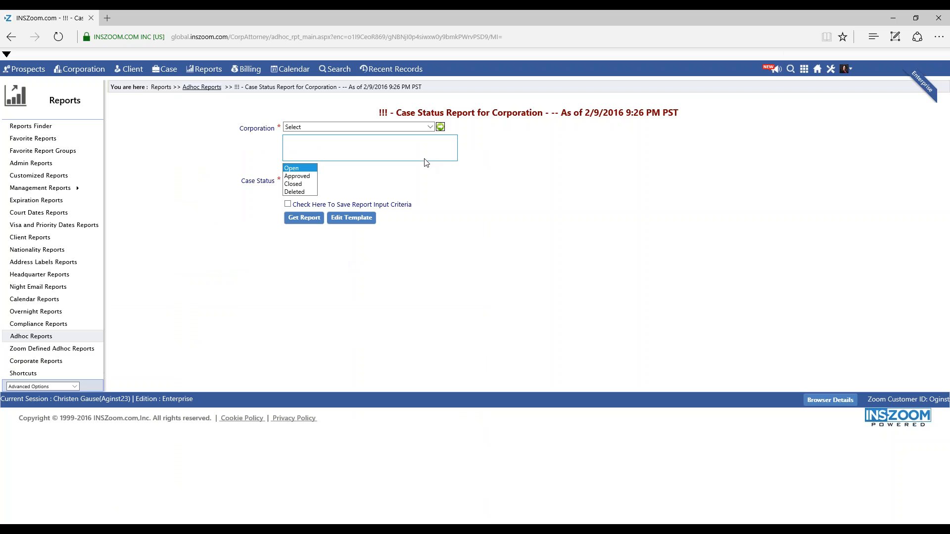
left_click(347, 219)
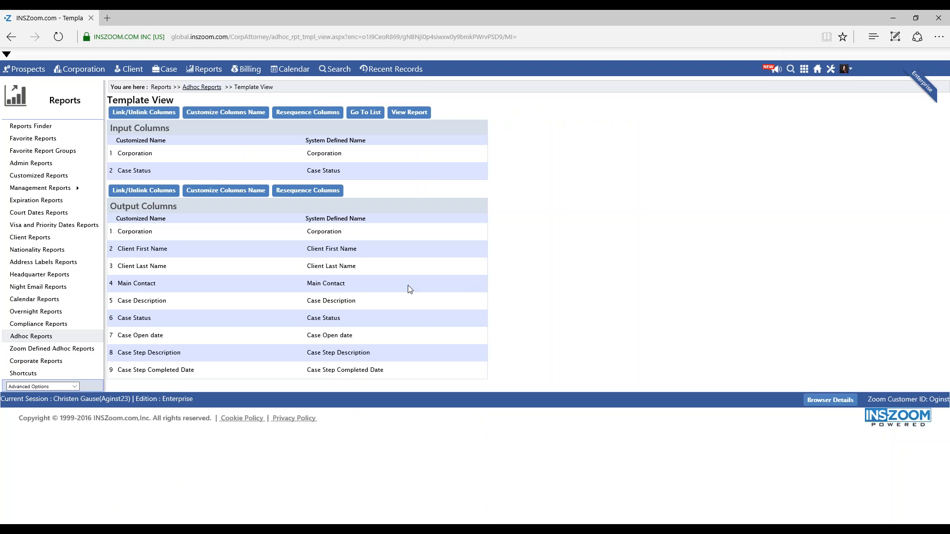
left_click_drag(154, 153, 117, 155)
left_click(169, 157)
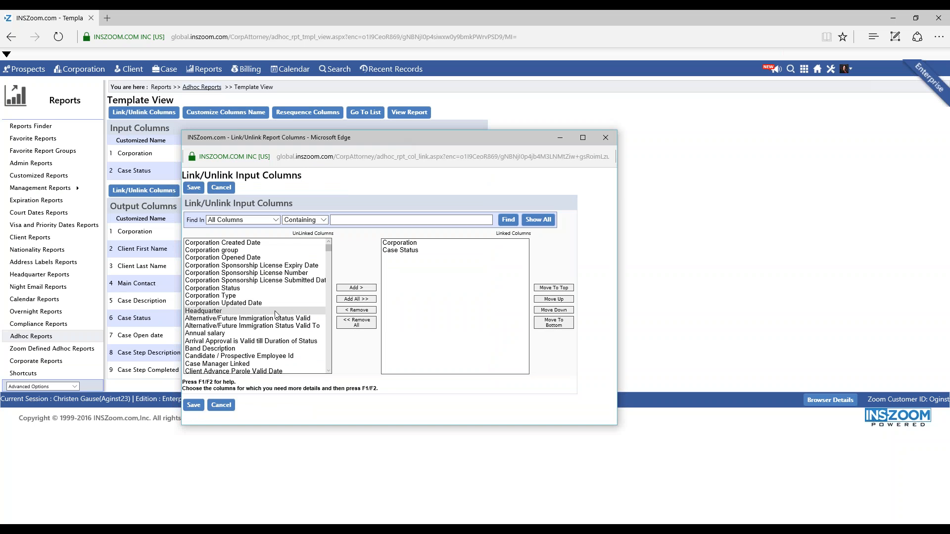
Step: Link Case Active as an additional input column of the Case Status Report template and save the column selection
scroll(271, 307, "down", 4)
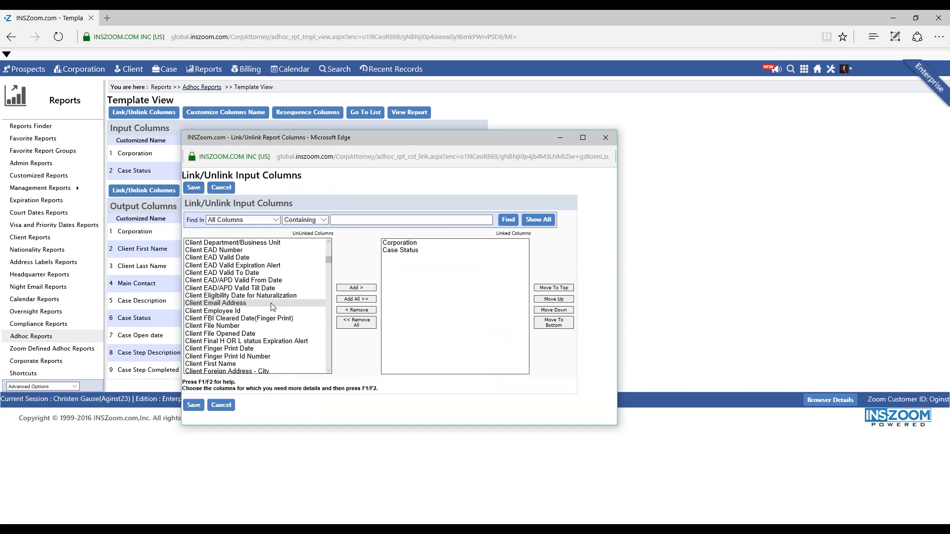
scroll(271, 307, "down", 20)
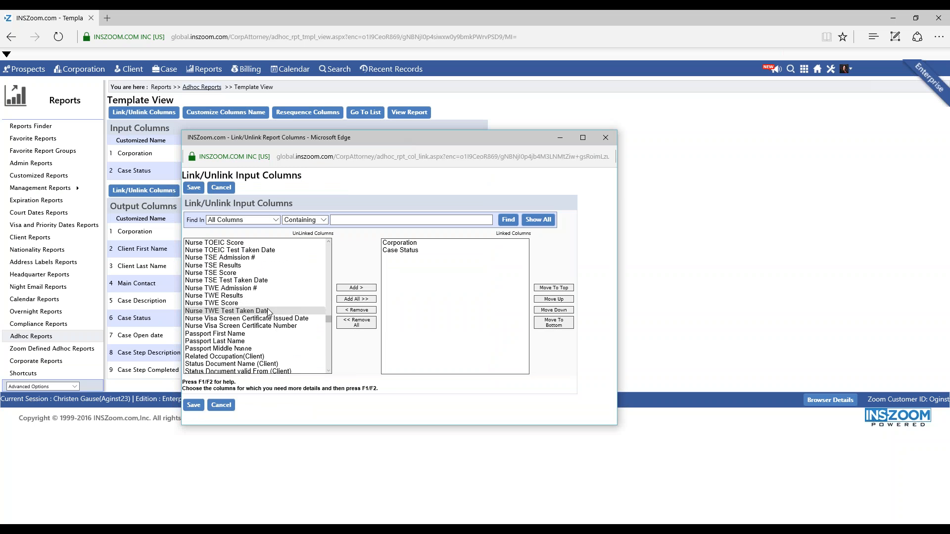
scroll(268, 310, "down", 10)
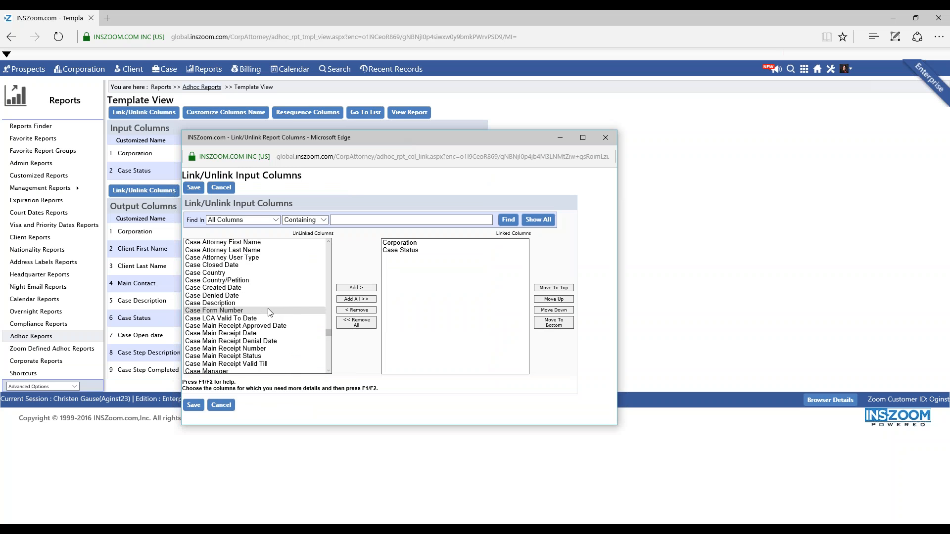
scroll(268, 308, "up", 5)
left_click(267, 304)
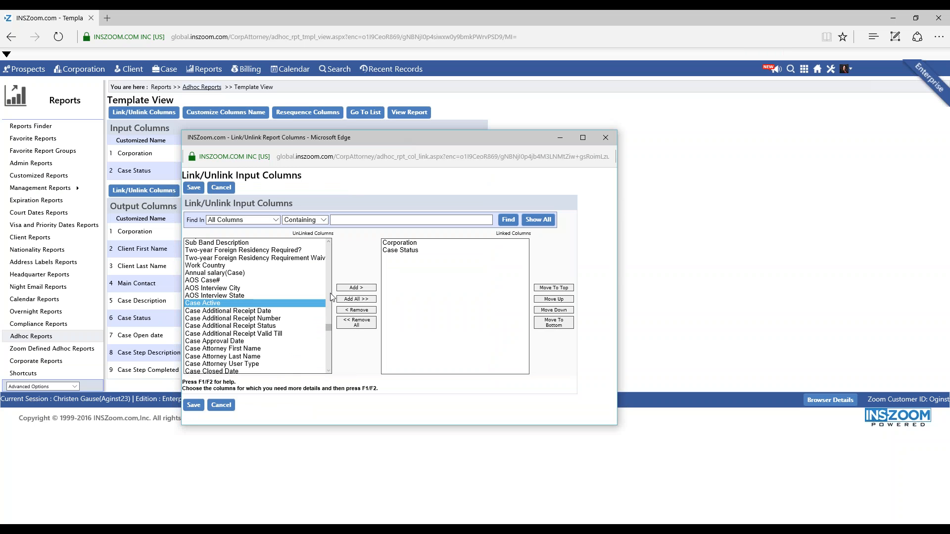
left_click(349, 288)
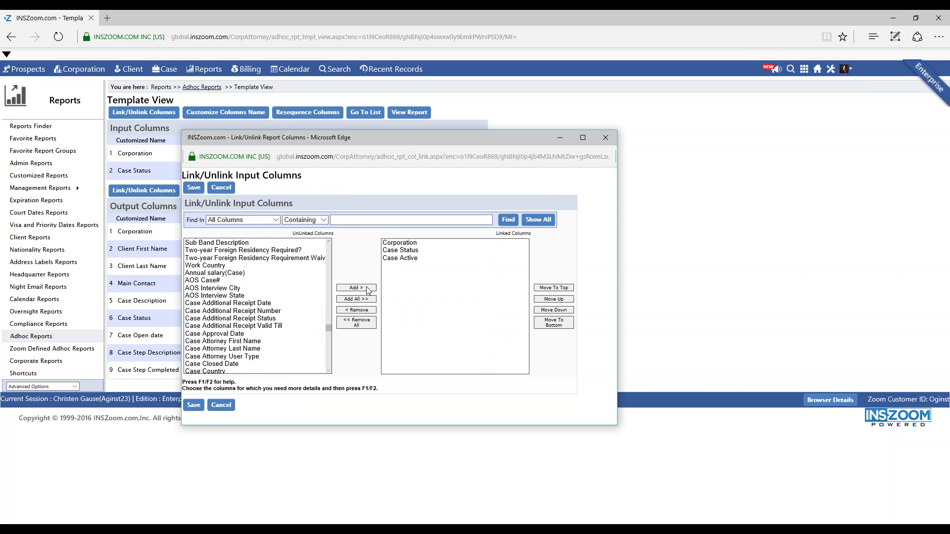
left_click(196, 188)
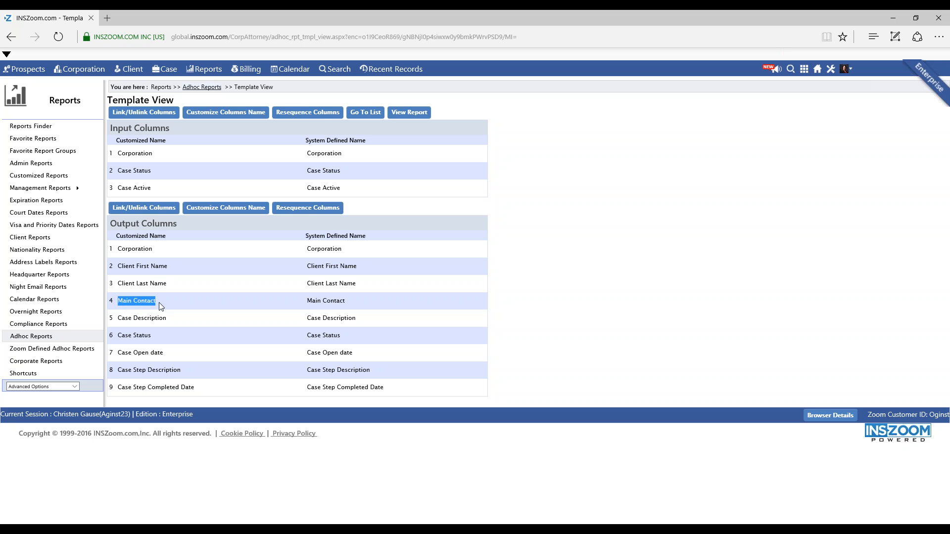
Step: Examine the template's output columns, from Main Contact to Case Step Completed Date
left_click(252, 310)
left_click_drag(196, 390, 111, 336)
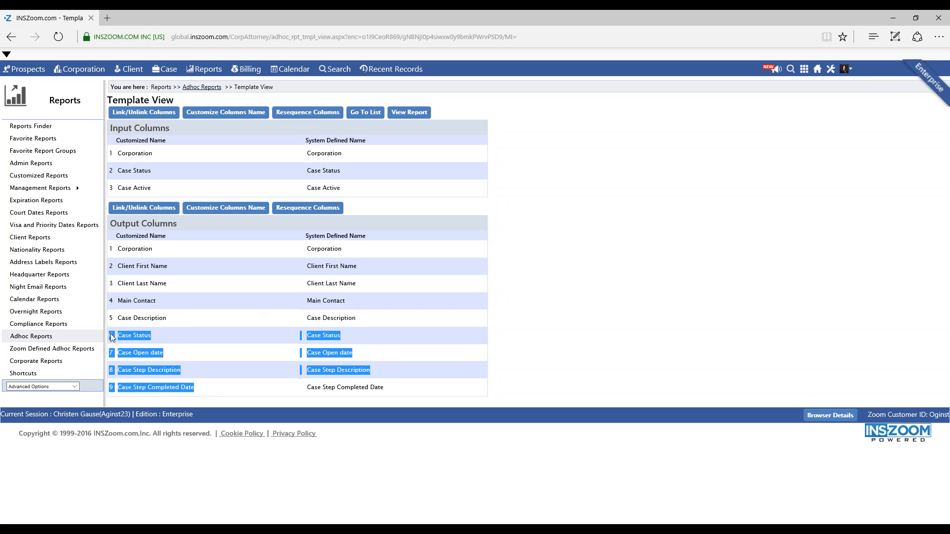
left_click(222, 377)
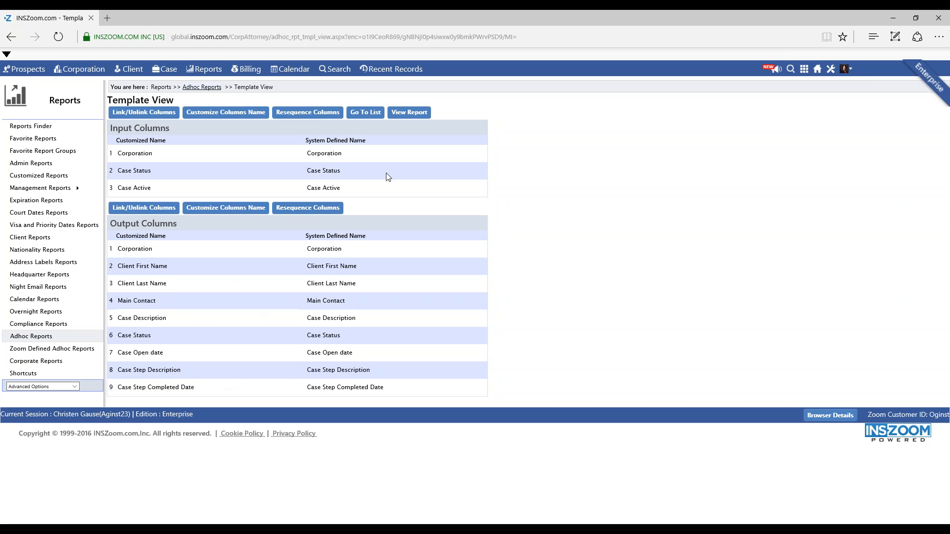
Step: Run the report for the corporation Consumer Enterprise with Case Status Open, Approved and Closed, and open its downloaded Excel file
left_click(402, 113)
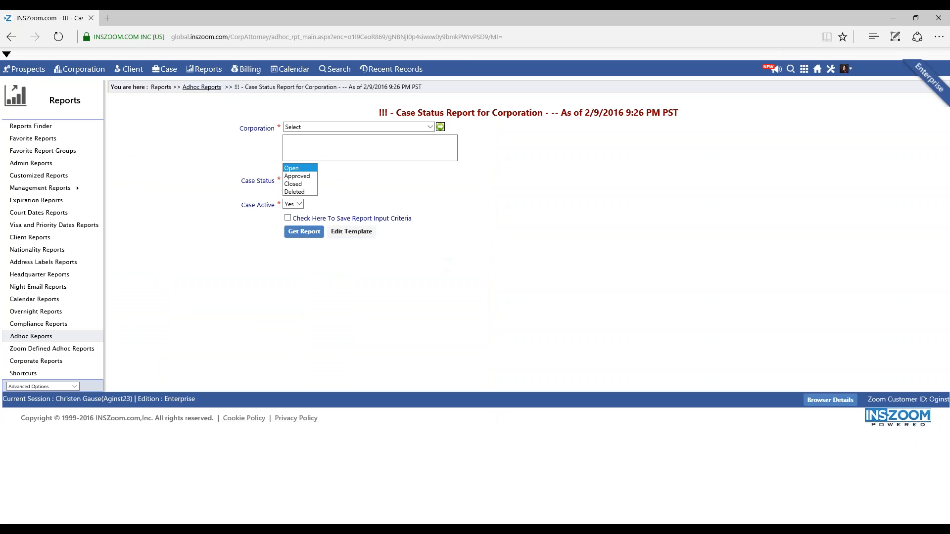
left_click(309, 128)
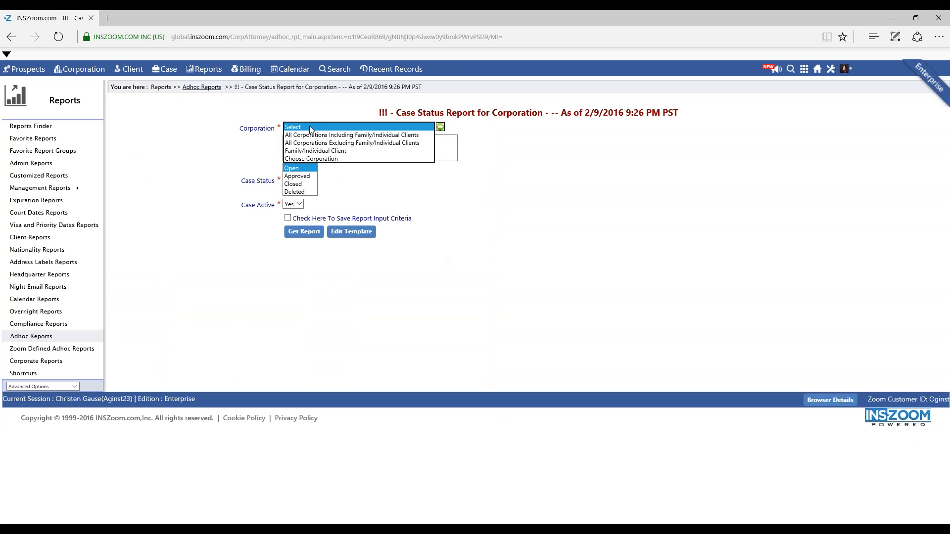
left_click(312, 157)
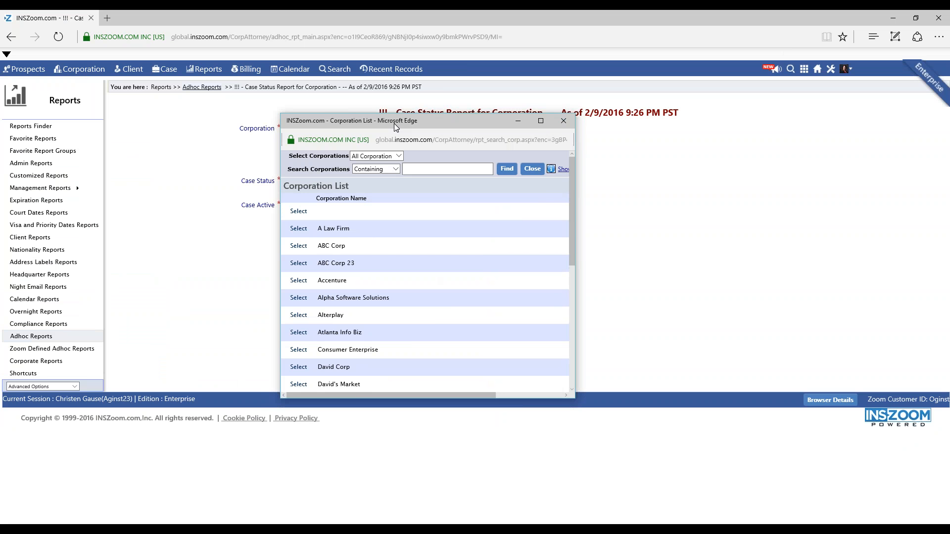
left_click(298, 350)
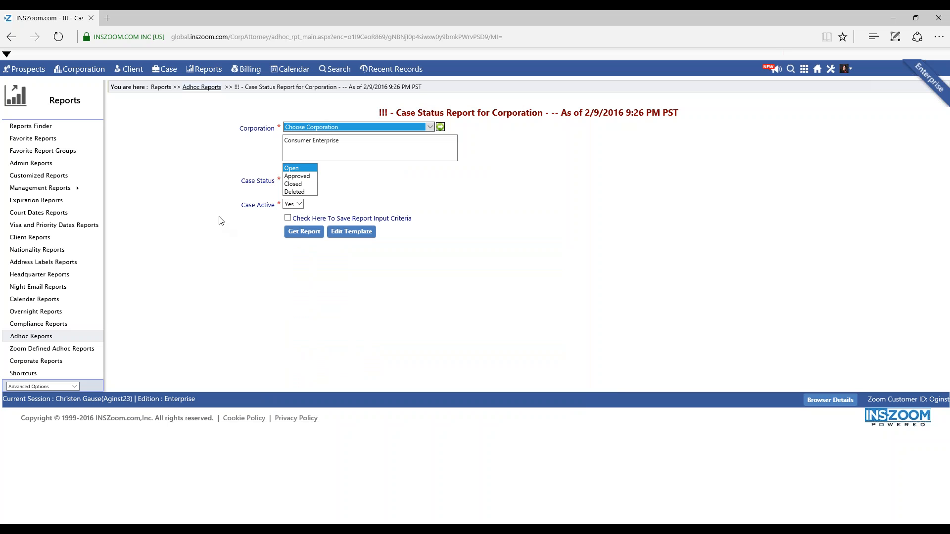
left_click(293, 187, "shift")
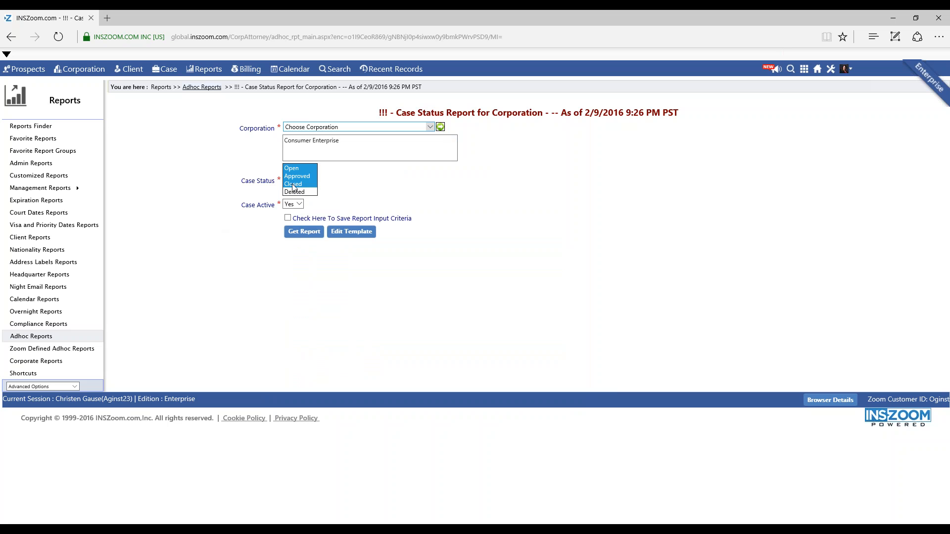
left_click(306, 232)
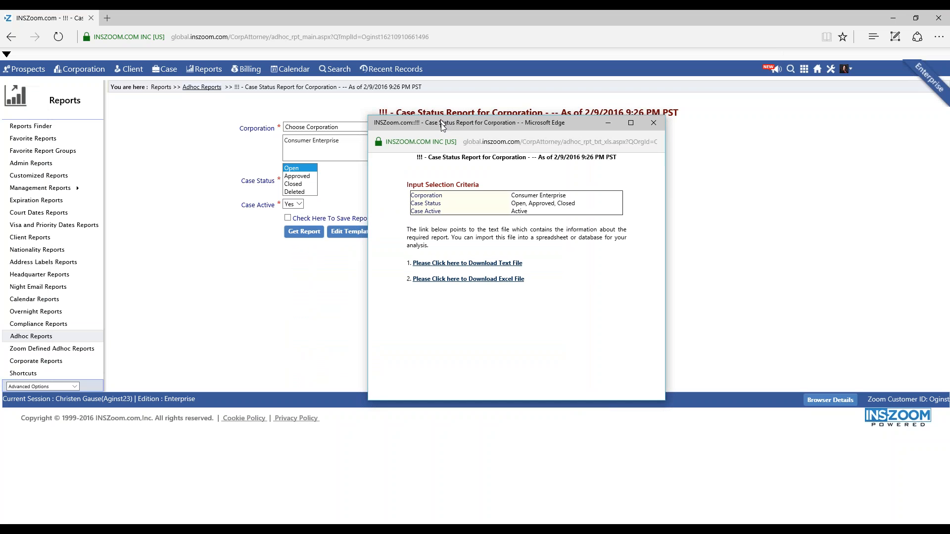
left_click(453, 292)
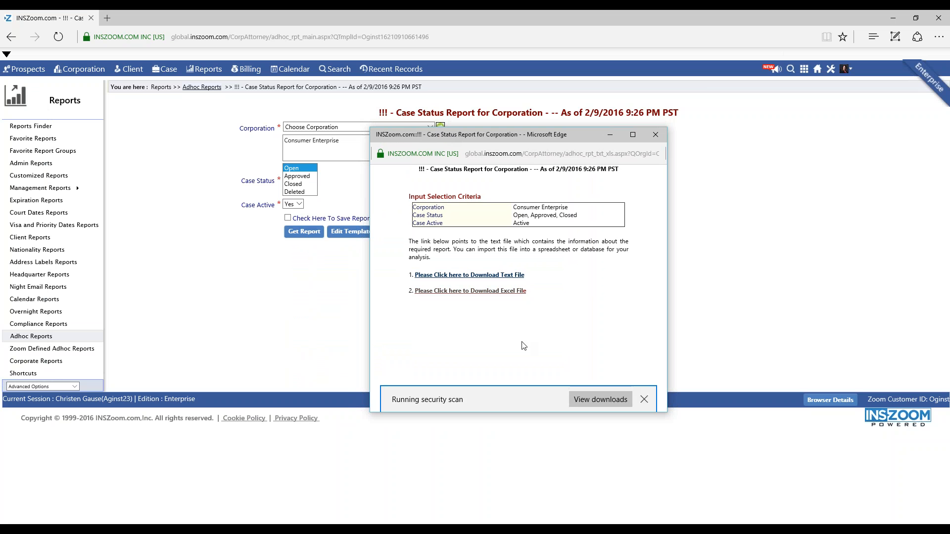
left_click(518, 367)
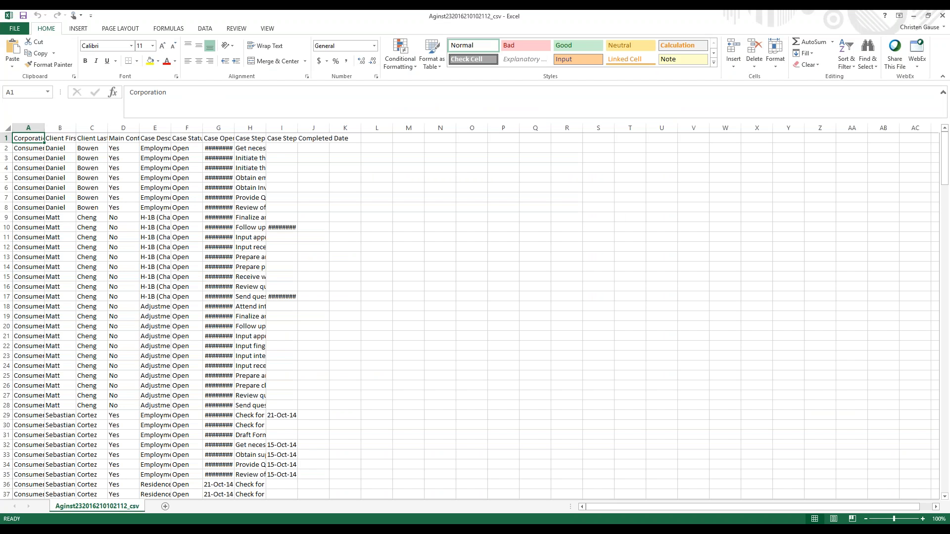
Step: Widen all columns of the exported case status sheet equally
key("ctrl+a")
left_click_drag(44, 128, 85, 128)
left_click(47, 149)
left_click(47, 149)
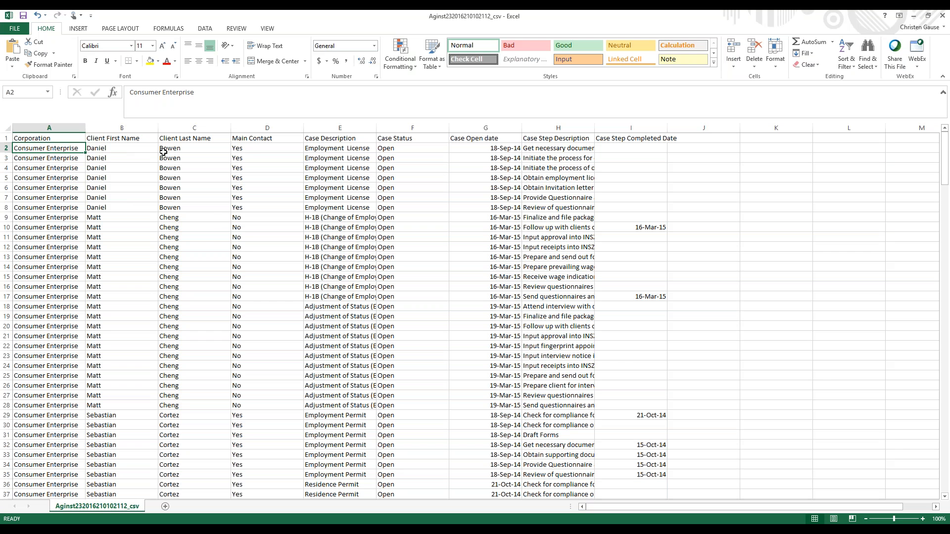
Step: Examine the Main Contact, Case Description, Case Status and Case Open date values throughout the exported sheet
left_click_drag(257, 149, 113, 260)
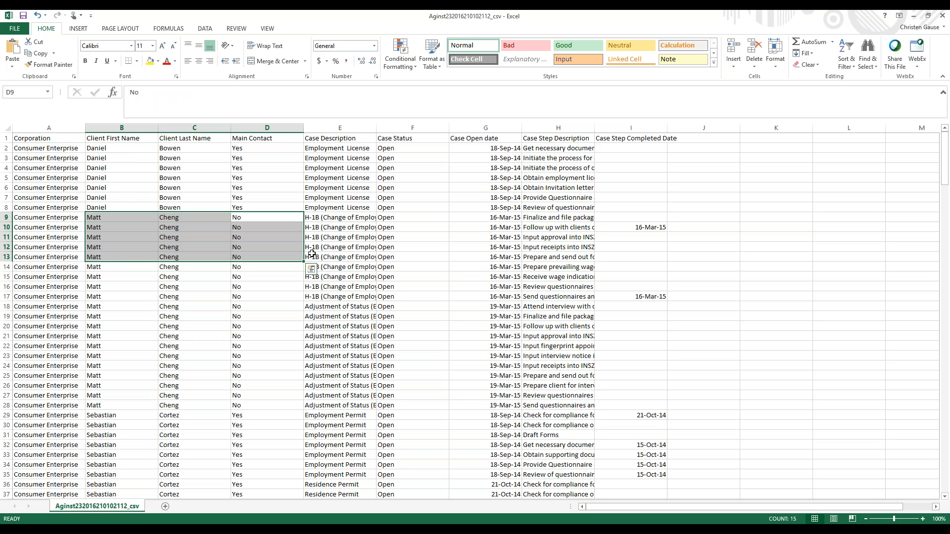
left_click(337, 230)
left_click(281, 229)
left_click(350, 238)
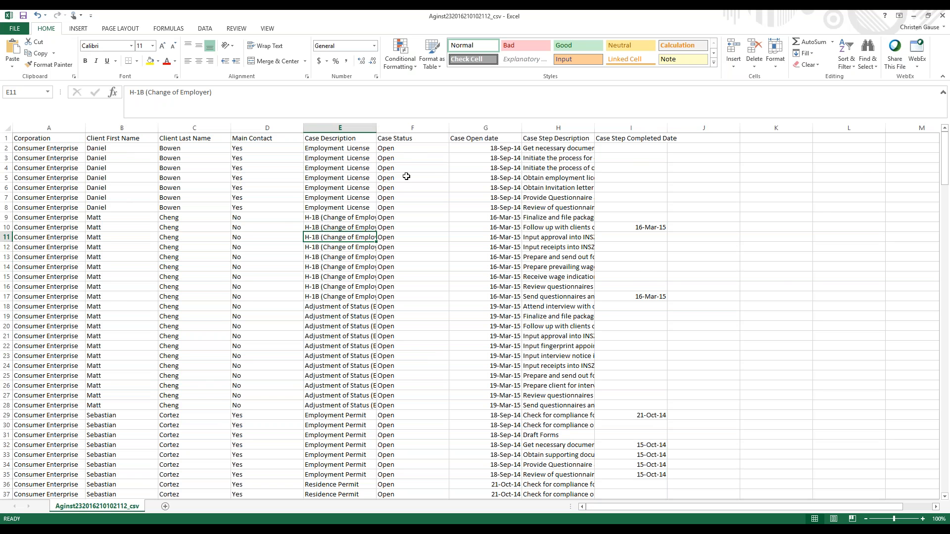
scroll(402, 180, "down", 6)
scroll(402, 181, "down", 7)
left_click_drag(403, 180, 397, 238)
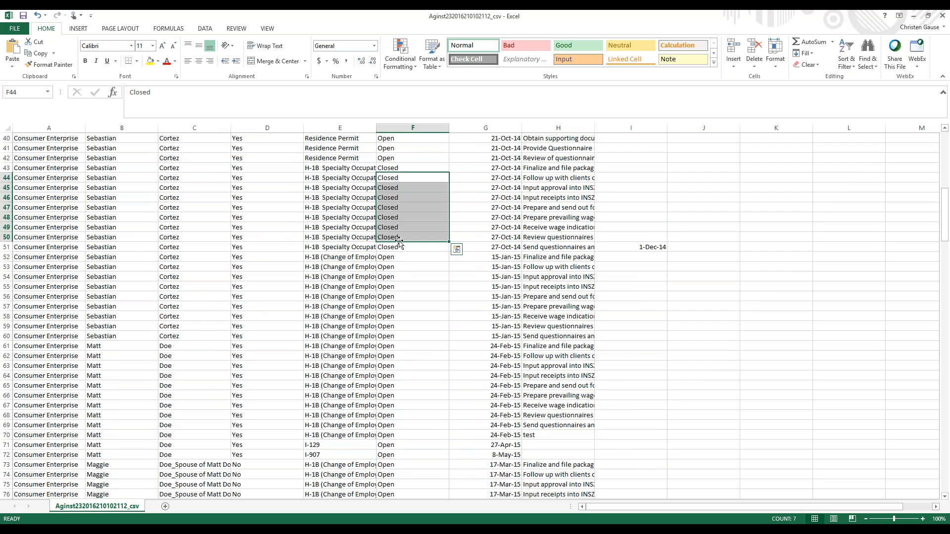
scroll(398, 239, "down", 3)
scroll(397, 238, "down", 14)
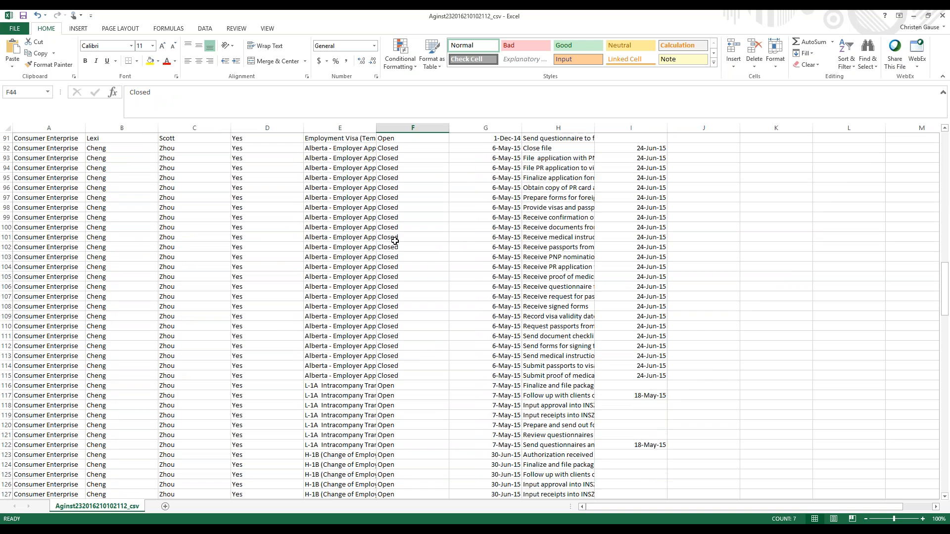
scroll(392, 244, "up", 20)
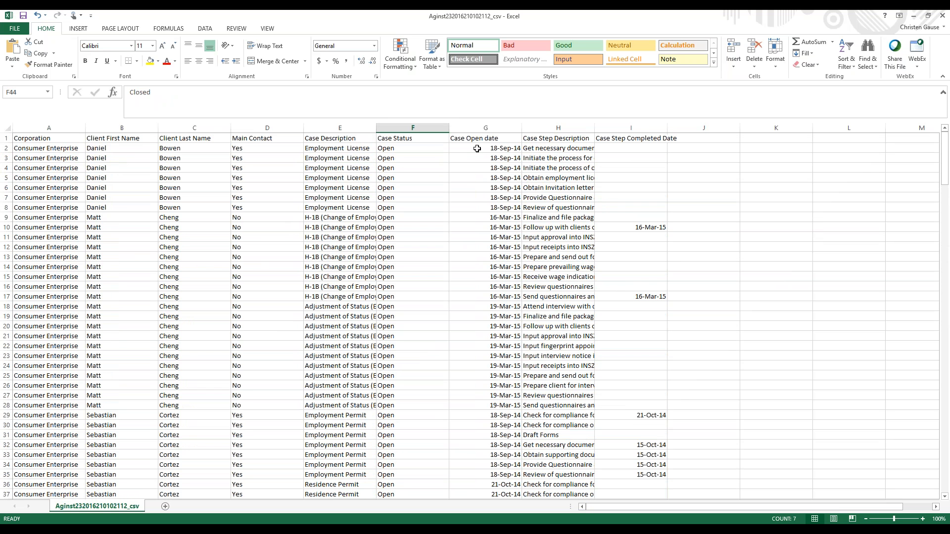
left_click_drag(477, 149, 477, 346)
left_click(549, 187)
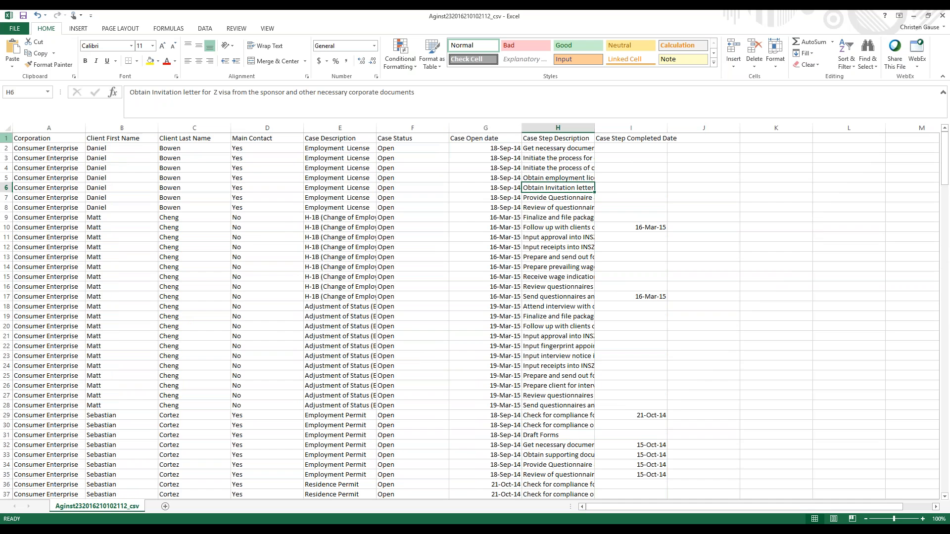
Step: Left-align the entire sheet and widen the Case Step Description column further
left_click(6, 130)
left_click(187, 61)
left_click_drag(340, 237, 339, 247)
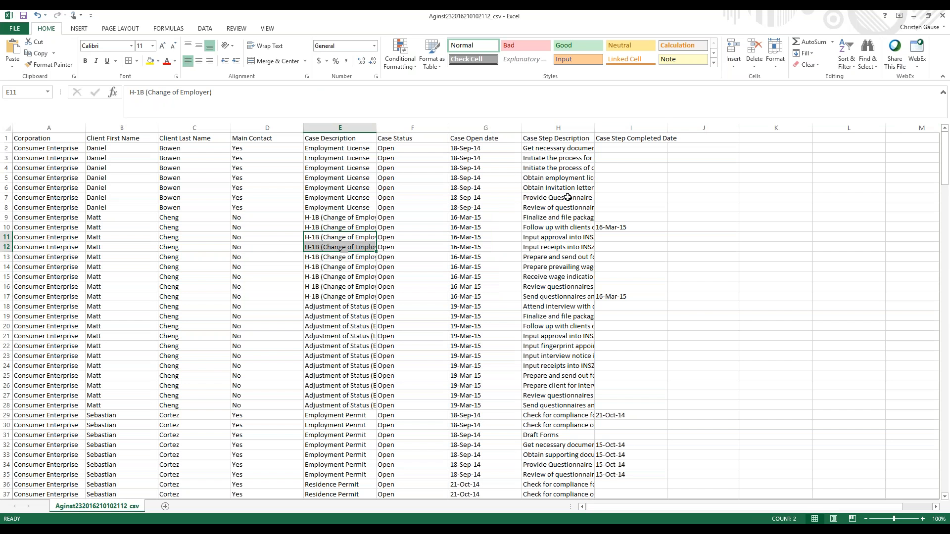
left_click_drag(594, 127, 671, 128)
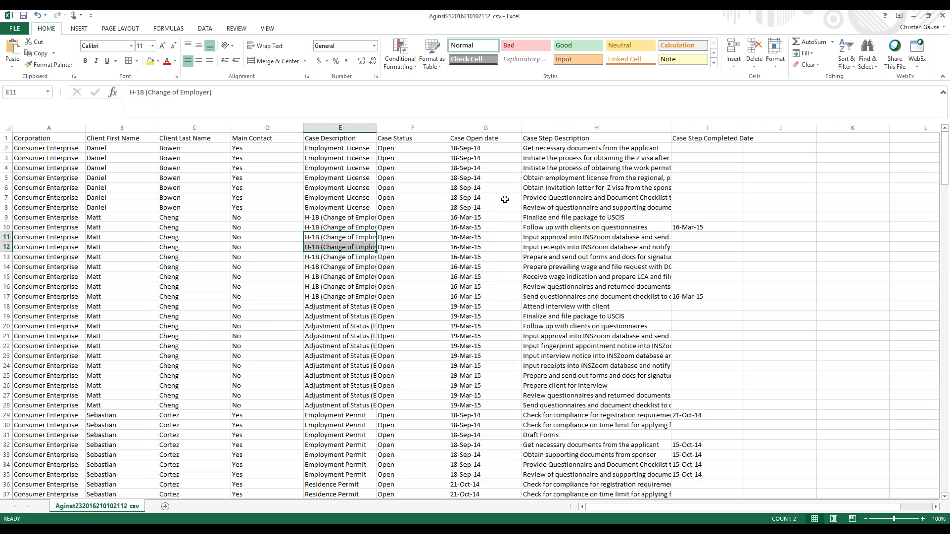
Step: Review the individual case step descriptions and compare them with their entries in the Case Step Completed Date column
left_click_drag(550, 149, 483, 150)
left_click(548, 156)
key("Down")
key("Down")
key("Down")
key("Down")
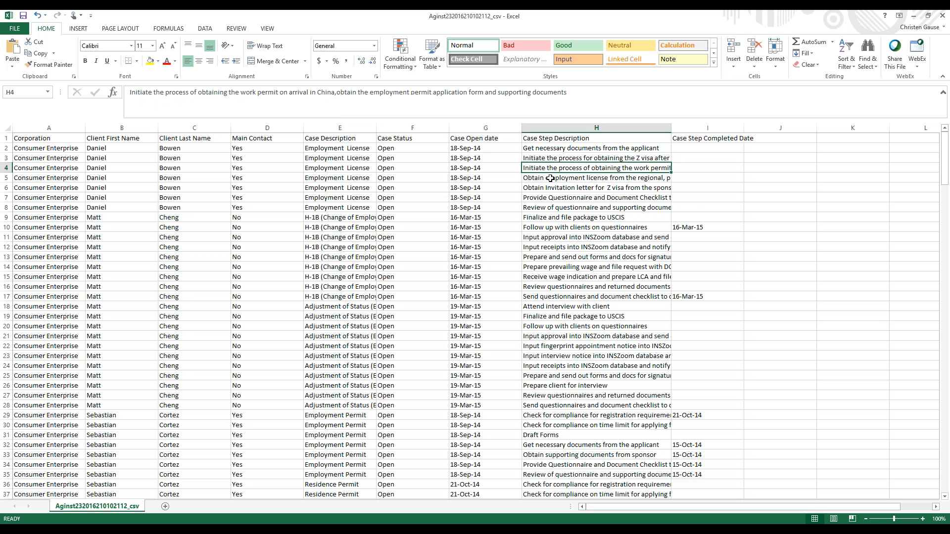
left_click(692, 139)
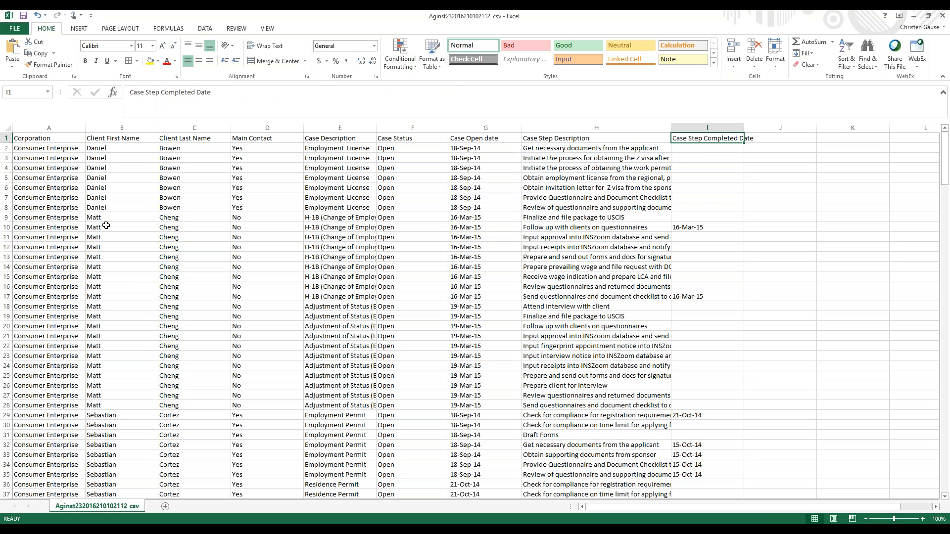
left_click(532, 229)
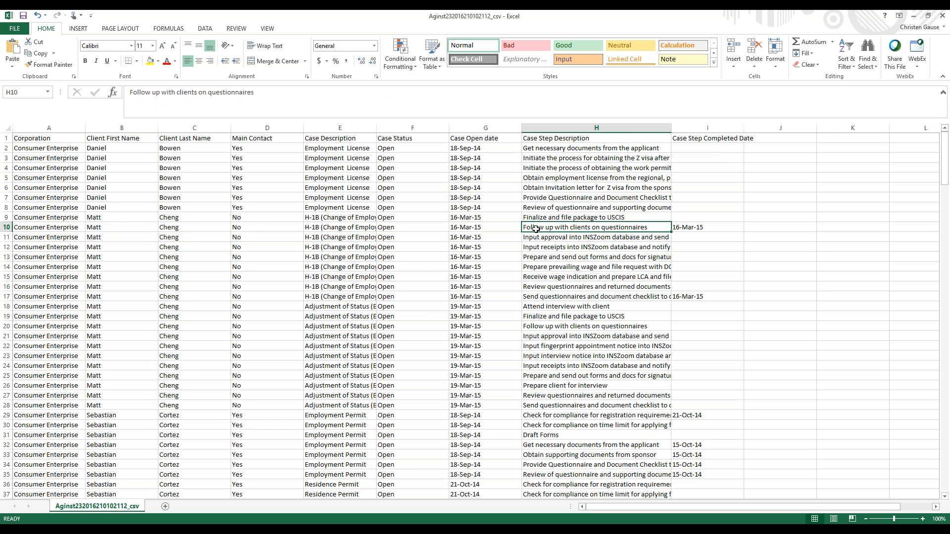
left_click(700, 228)
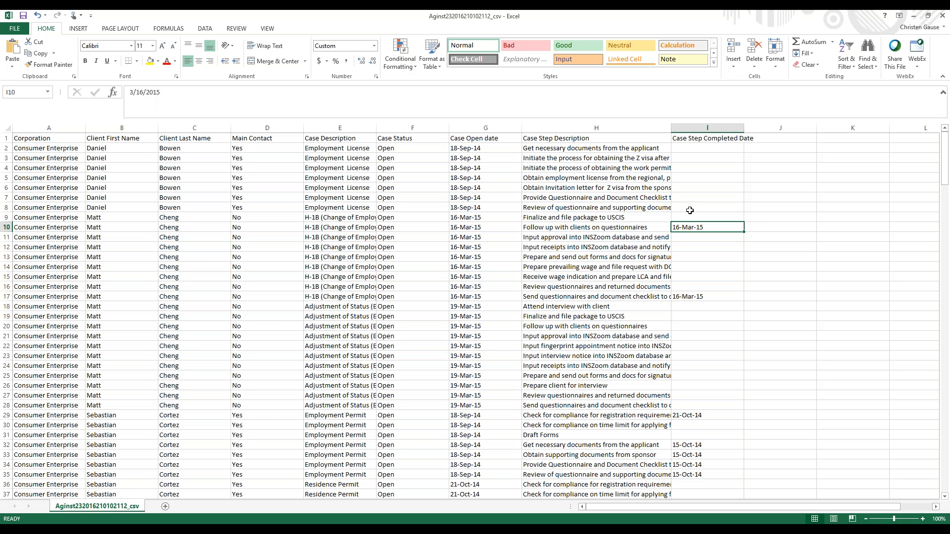
Step: Close the exported case status sheet without saving changes and close the report's download window
left_click(941, 18)
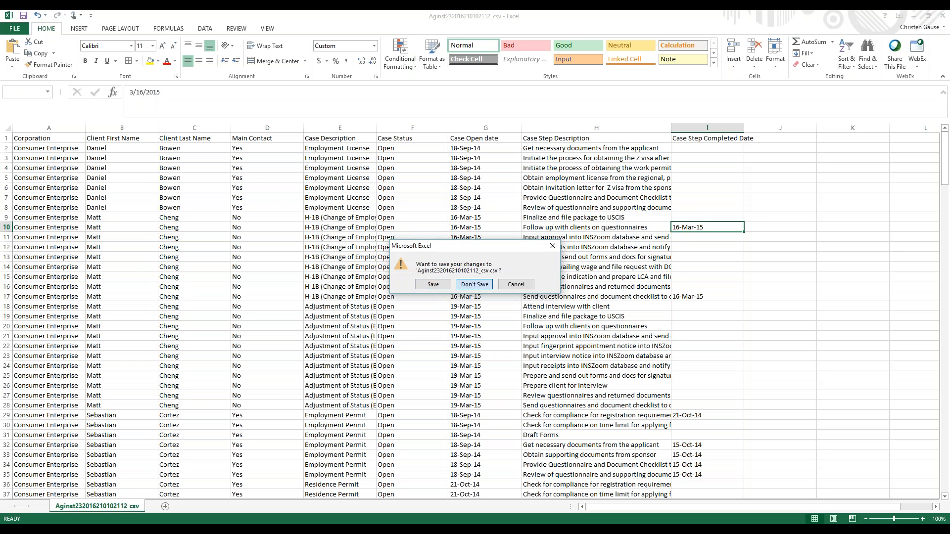
left_click(474, 284)
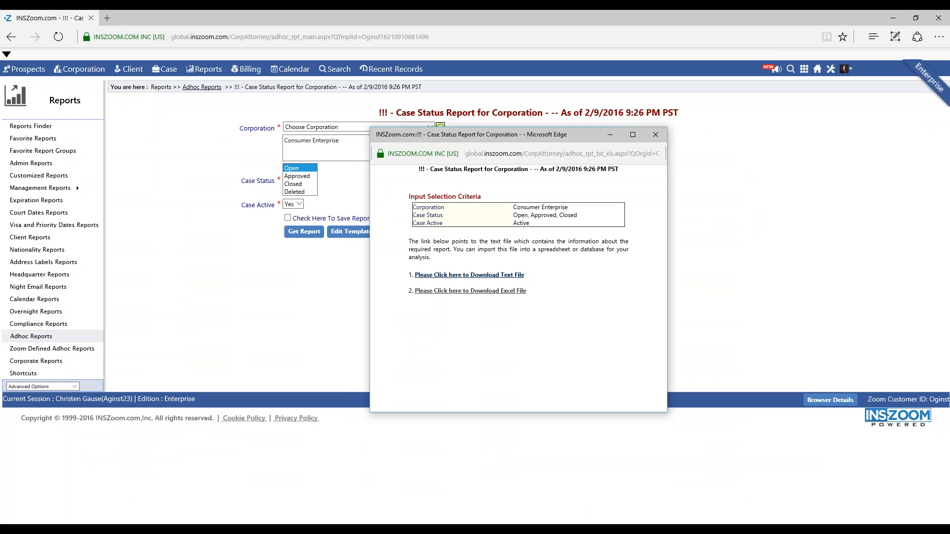
left_click(654, 136)
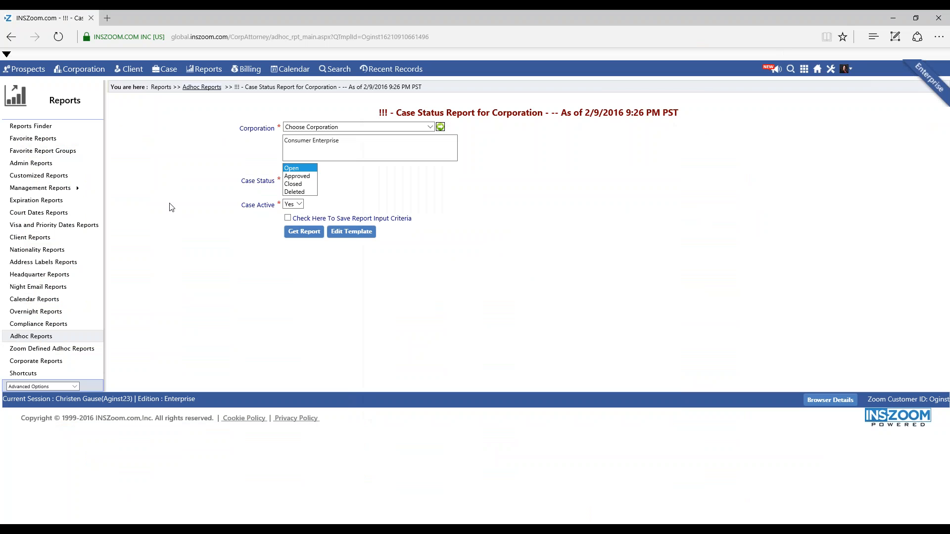
Step: Open the Case Manager Case Load Report from the adhoc reports and bring up its template for editing
left_click(31, 337)
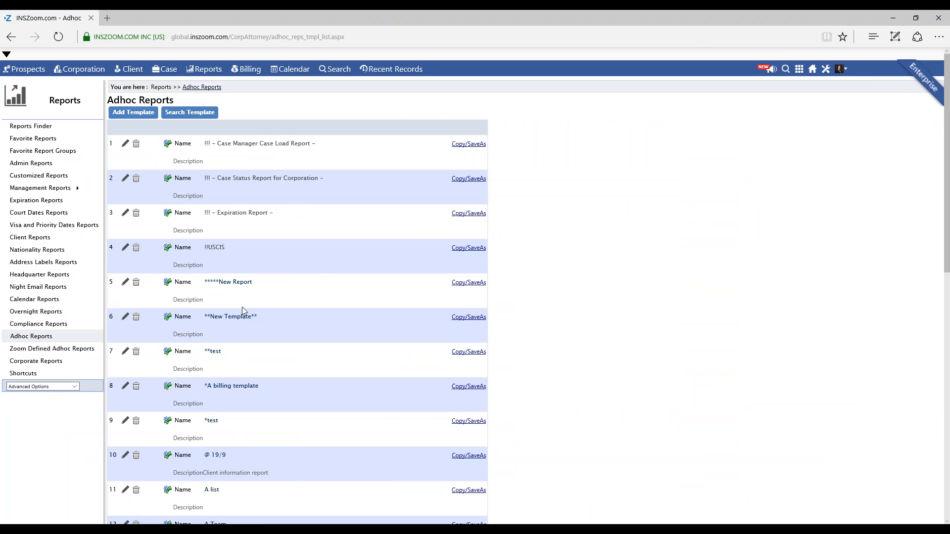
left_click(231, 144)
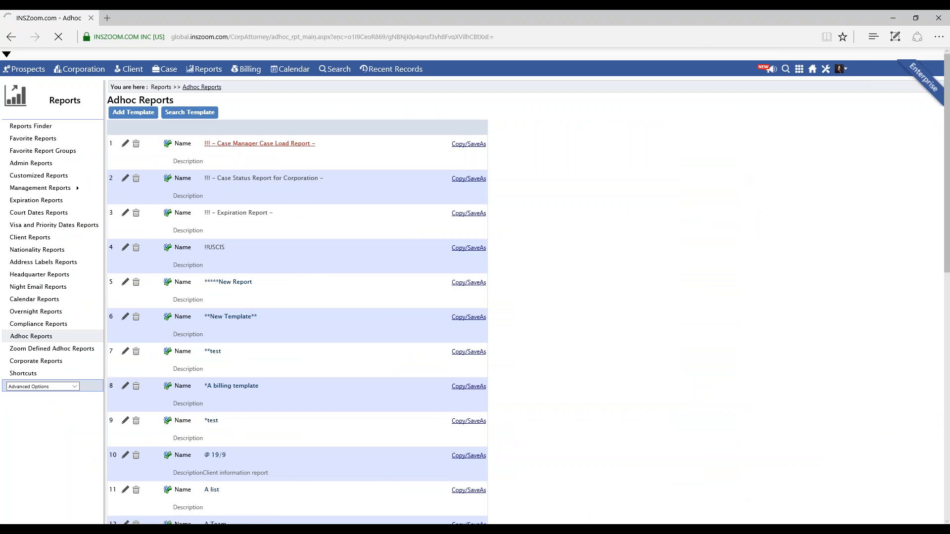
left_click(352, 210)
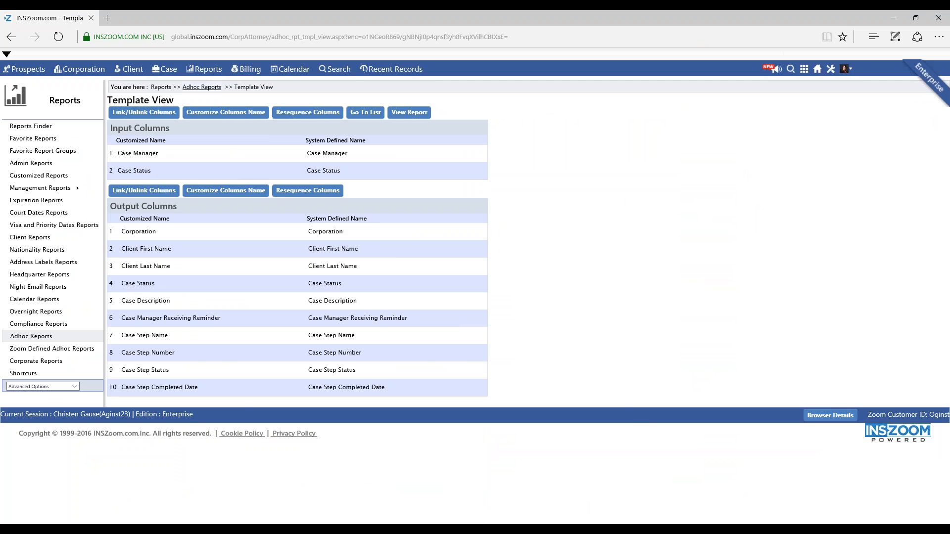
Step: Link Case Active as an additional input column of the report template and save the column selection
left_click(144, 113)
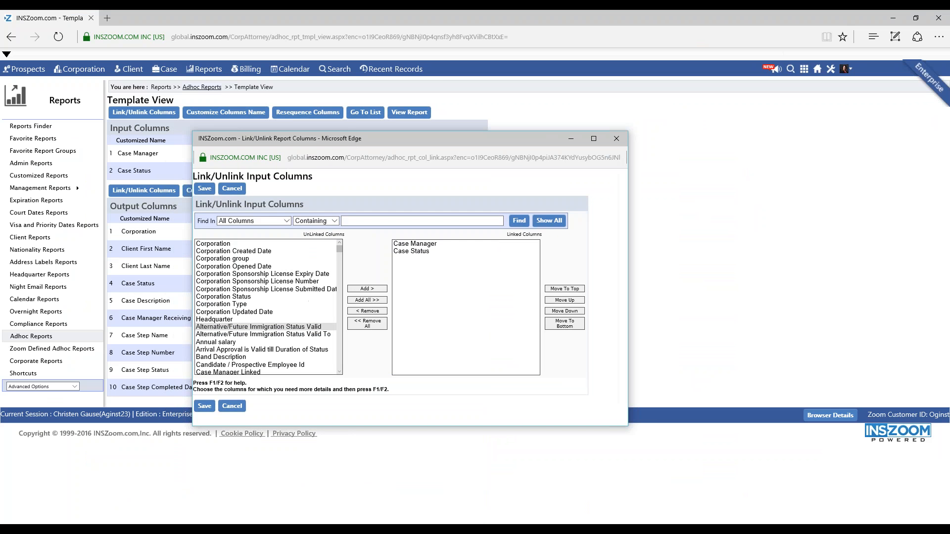
left_click_drag(341, 254, 342, 329)
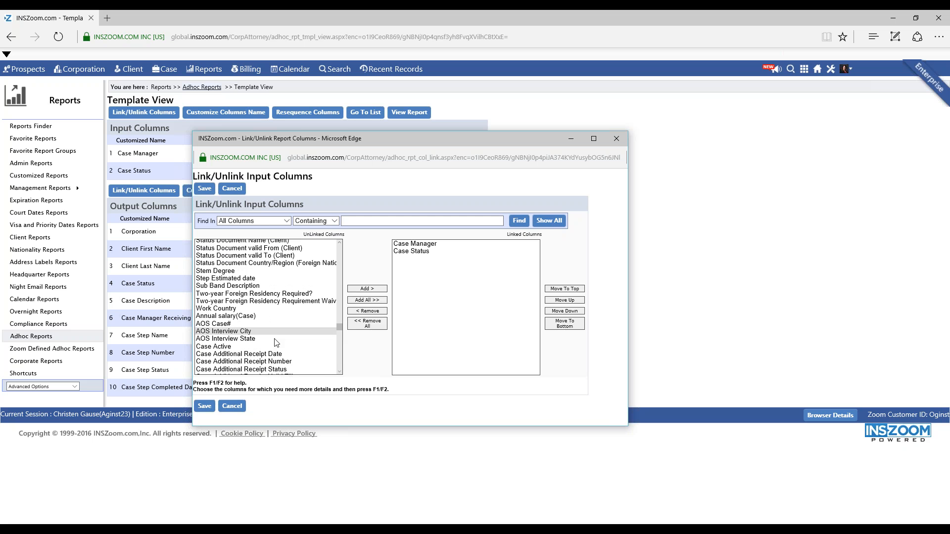
left_click(276, 347)
left_click(375, 289)
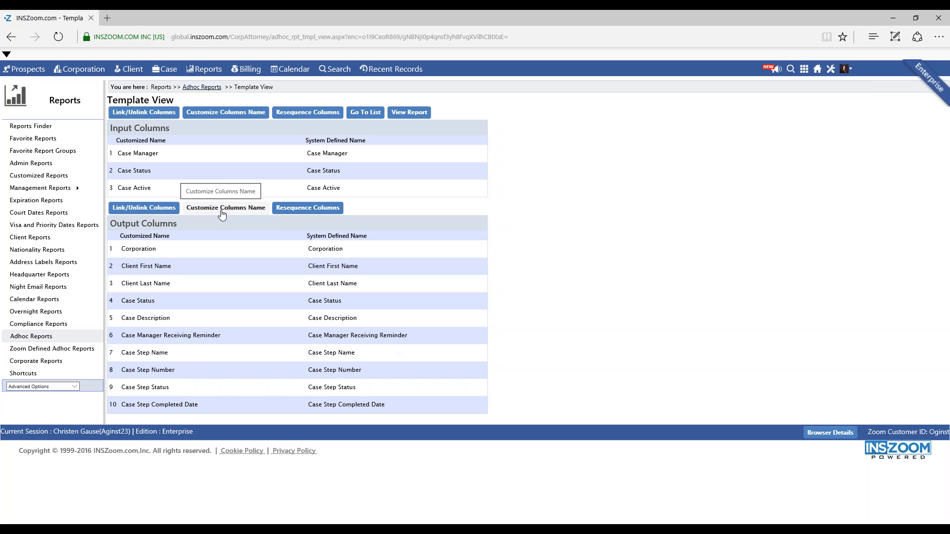
Step: View the case load report's input criteria and select the fourth listed case manager with case status Open
left_click(412, 114)
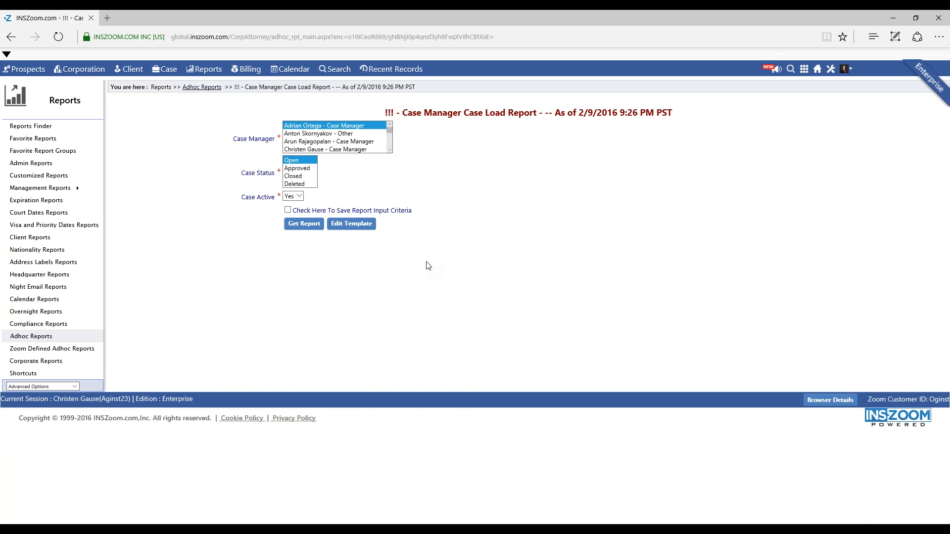
left_click(322, 149)
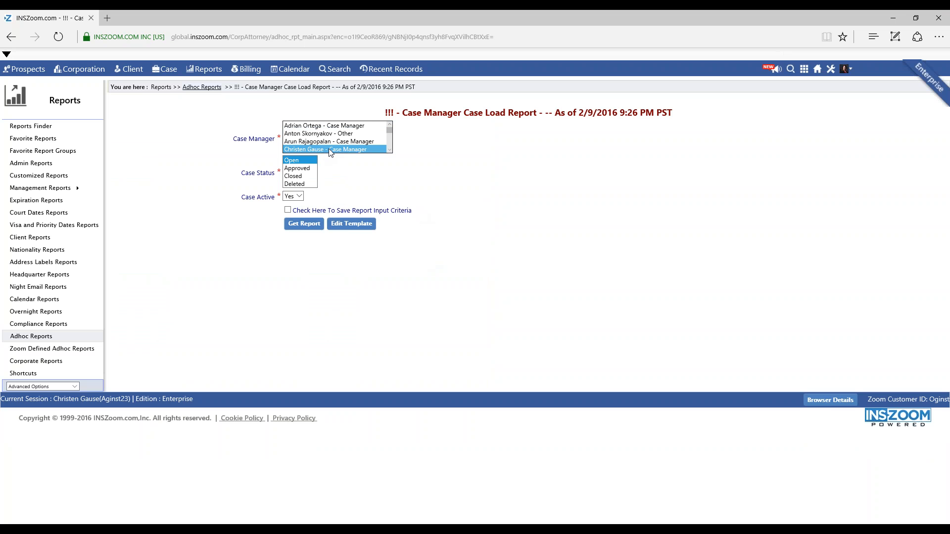
left_click(291, 161)
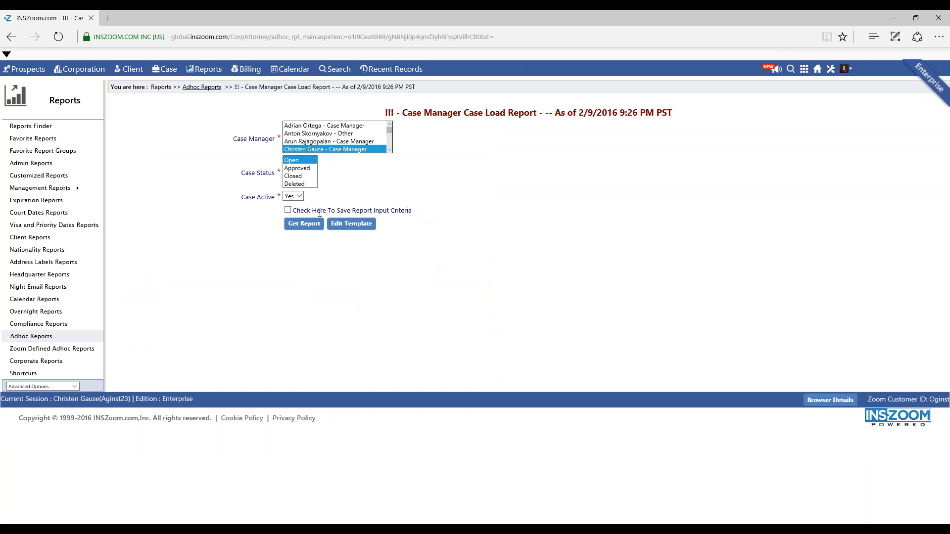
Step: Save the input criteria under a name for the chosen manager's case load report and generate the report
left_click(288, 210)
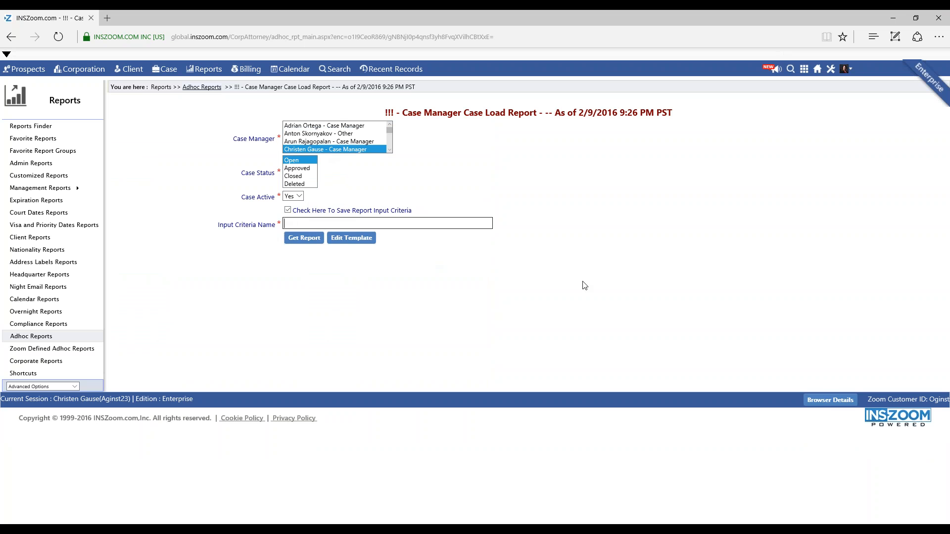
type("Christen's case load report")
left_click(303, 240)
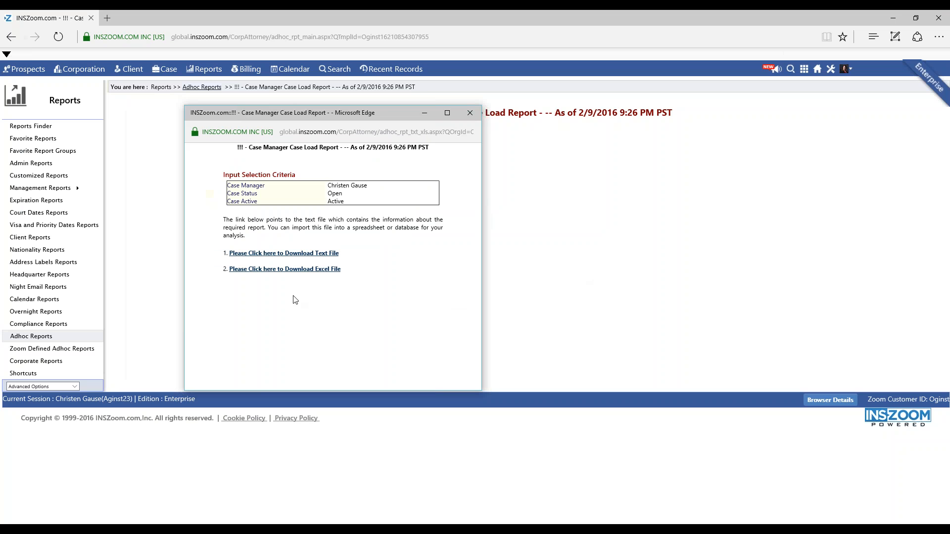
Step: Download the case load report as an Excel file, open it and widen all columns equally
left_click(301, 270)
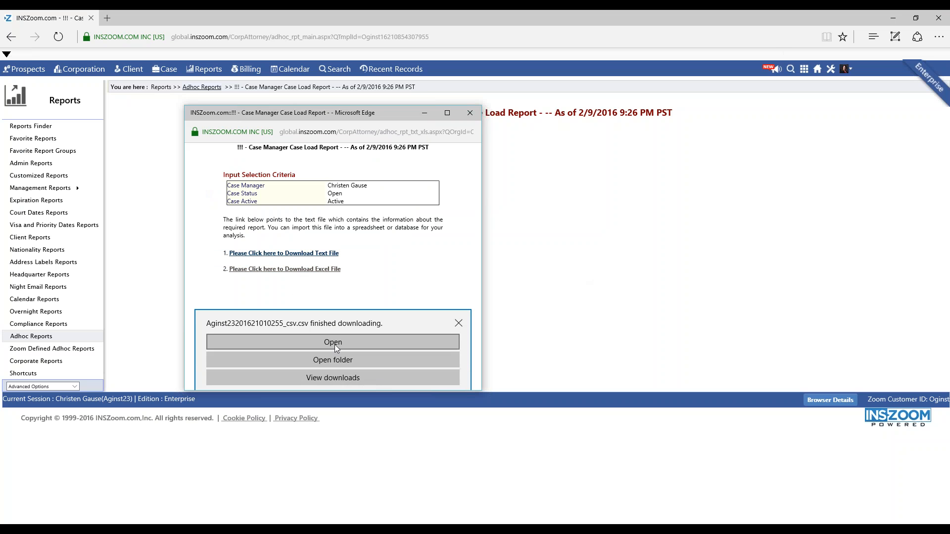
left_click(335, 344)
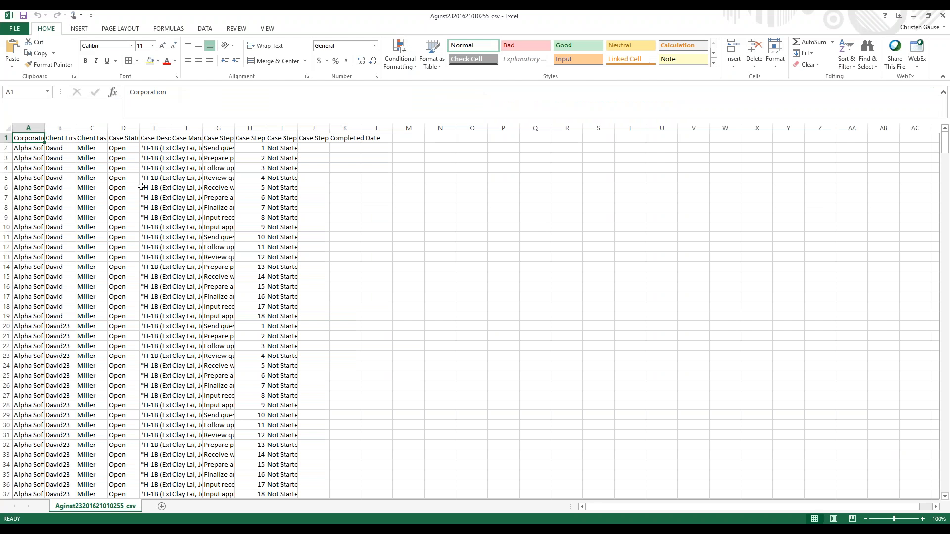
left_click(6, 129)
left_click_drag(44, 129, 96, 129)
left_click(134, 218)
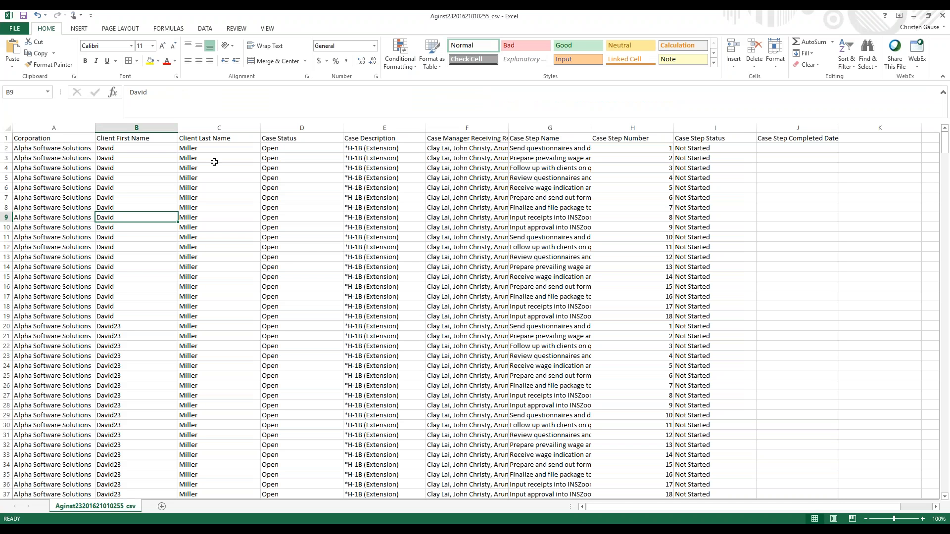
Step: Examine the Case Status, Case Description and Case Manager Receiving Reminder values in the case load sheet
left_click_drag(304, 148, 314, 242)
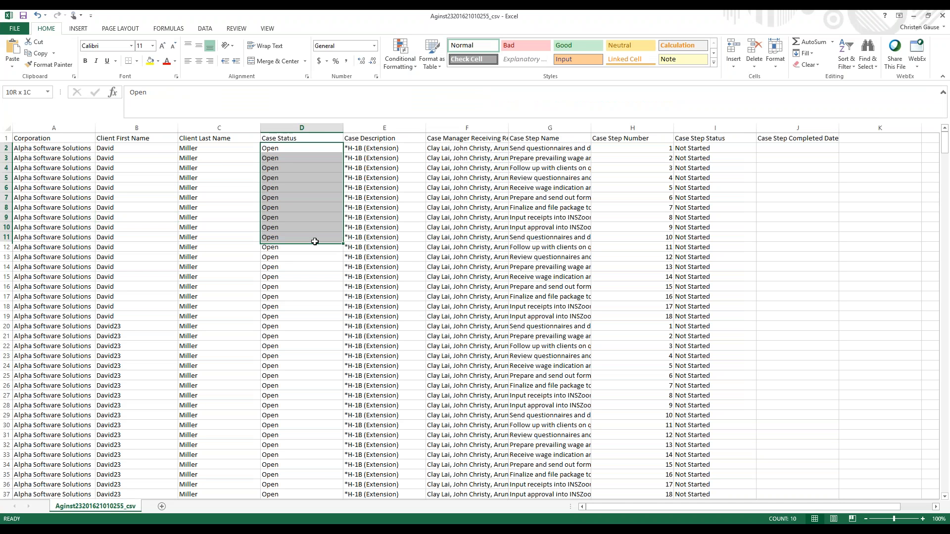
left_click_drag(373, 148, 384, 228)
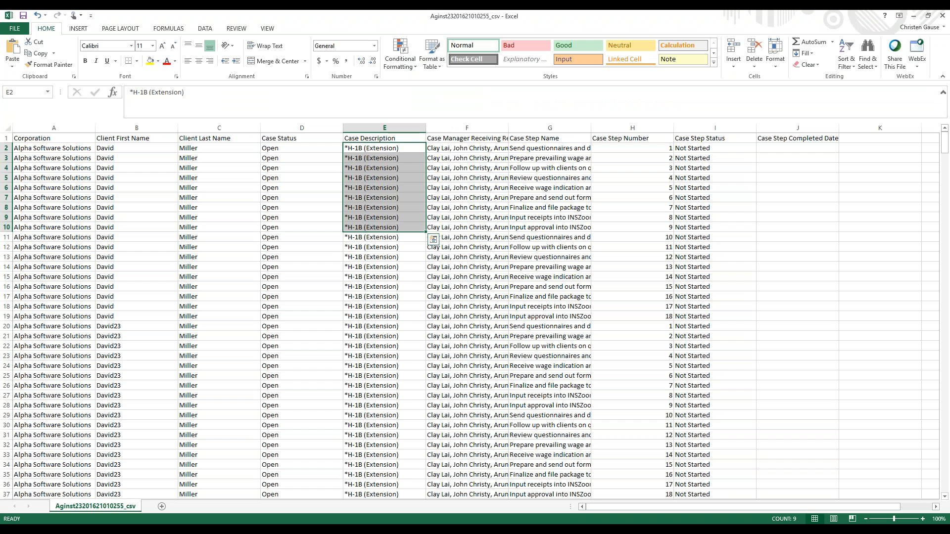
left_click(450, 148)
left_click(461, 158)
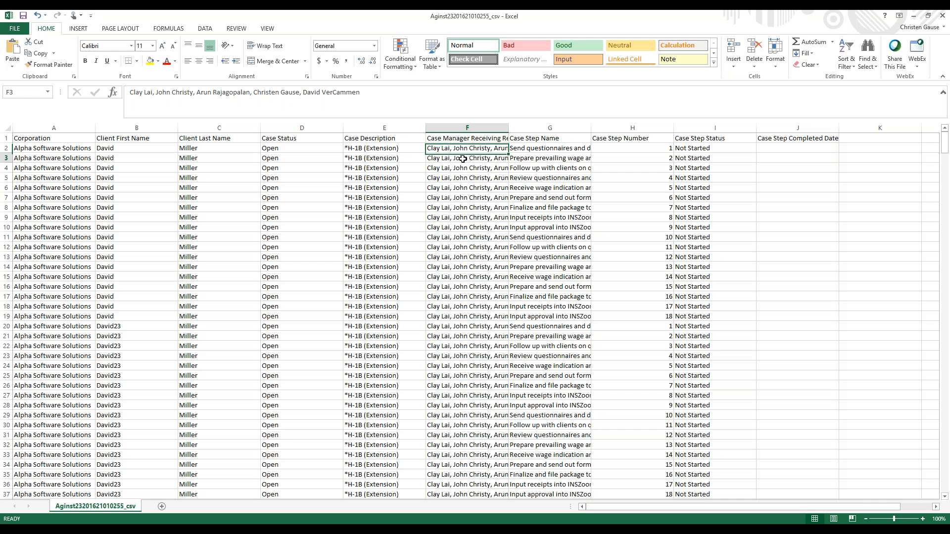
key("Down")
key("Down")
key("Down")
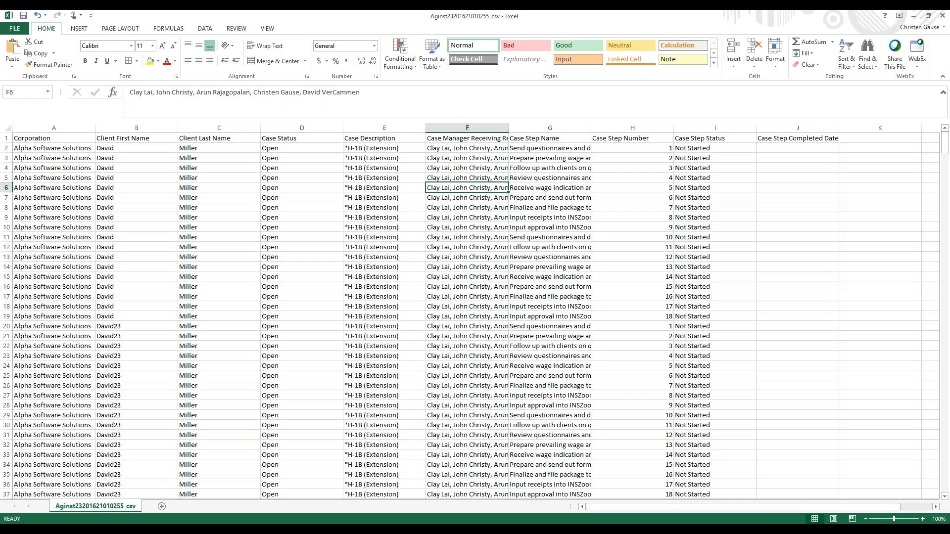
left_click(468, 204)
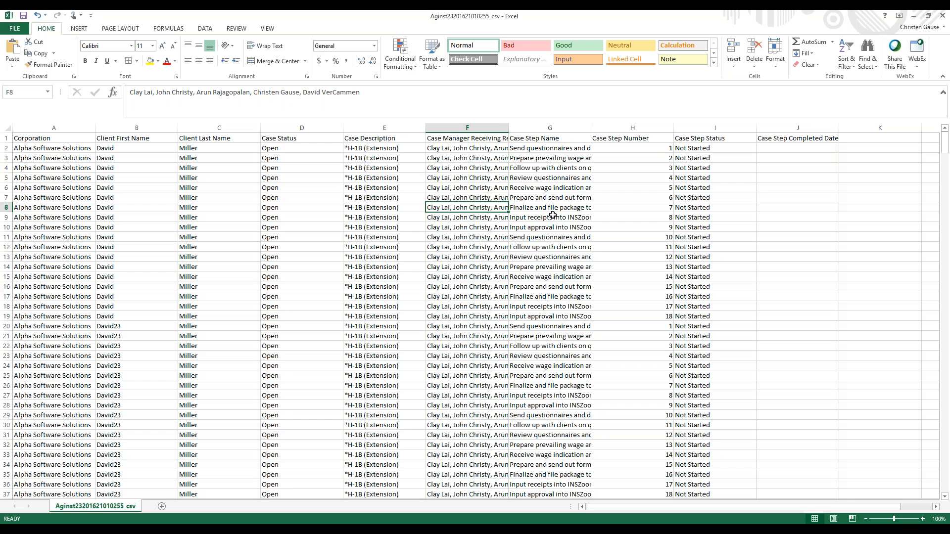
Step: Review the case step names and statuses and compare the completed steps with their Case Step Completed Date entries
left_click(539, 148)
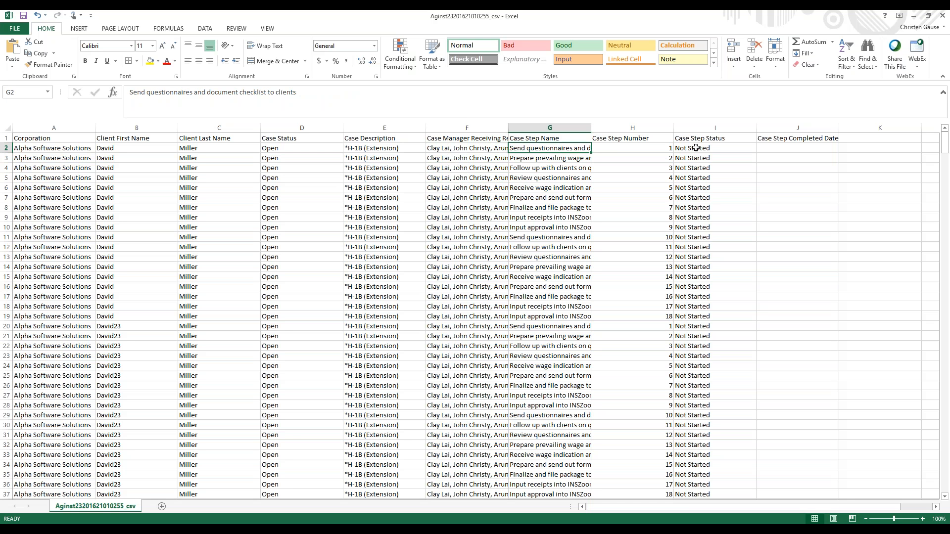
left_click_drag(696, 149, 699, 256)
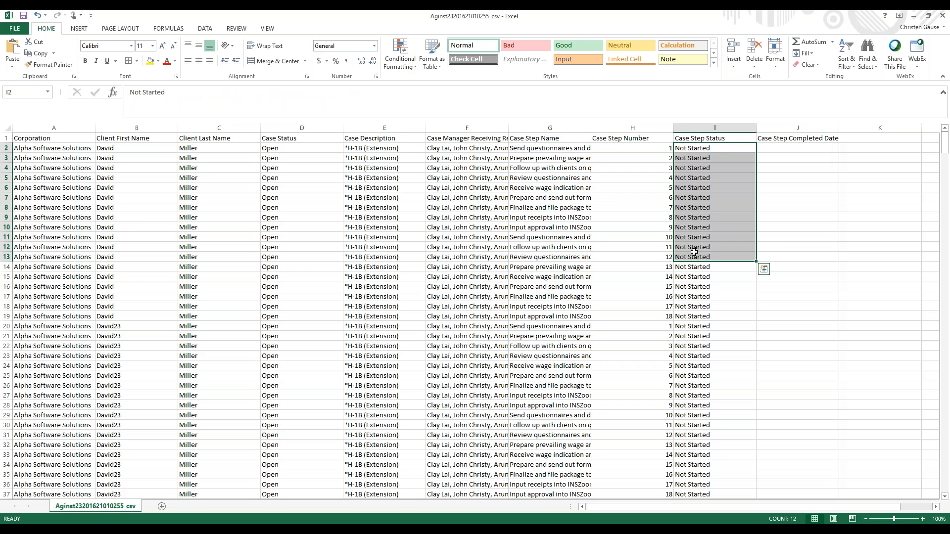
scroll(695, 252, "down", 1)
scroll(695, 252, "down", 15)
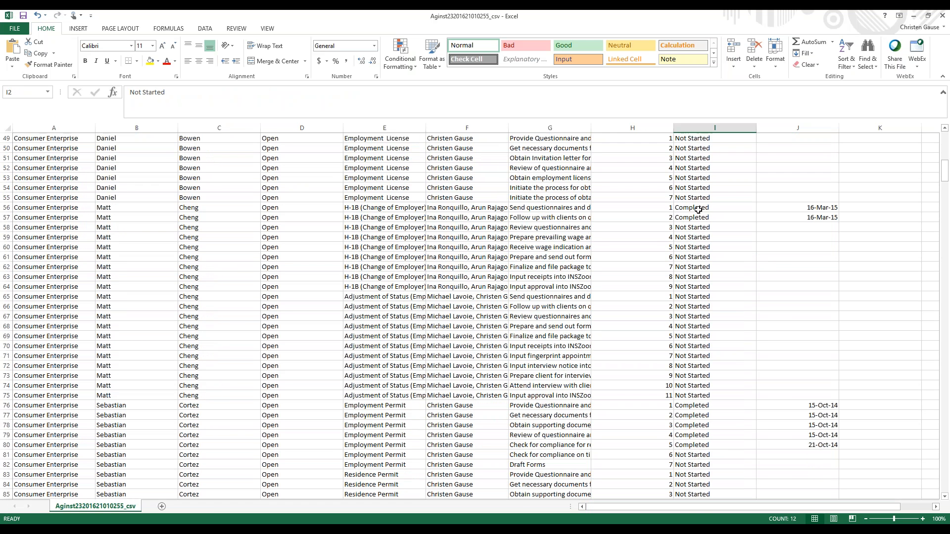
left_click(698, 209)
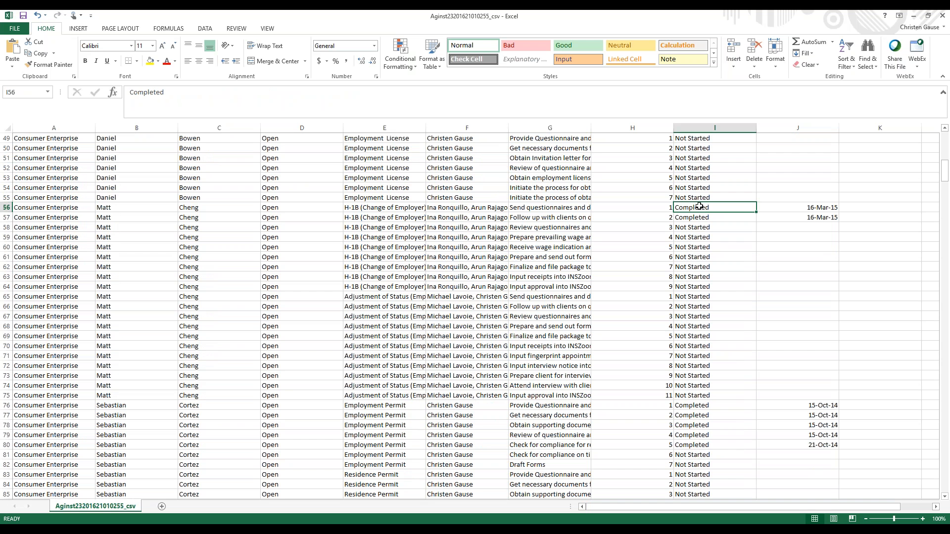
left_click(815, 207)
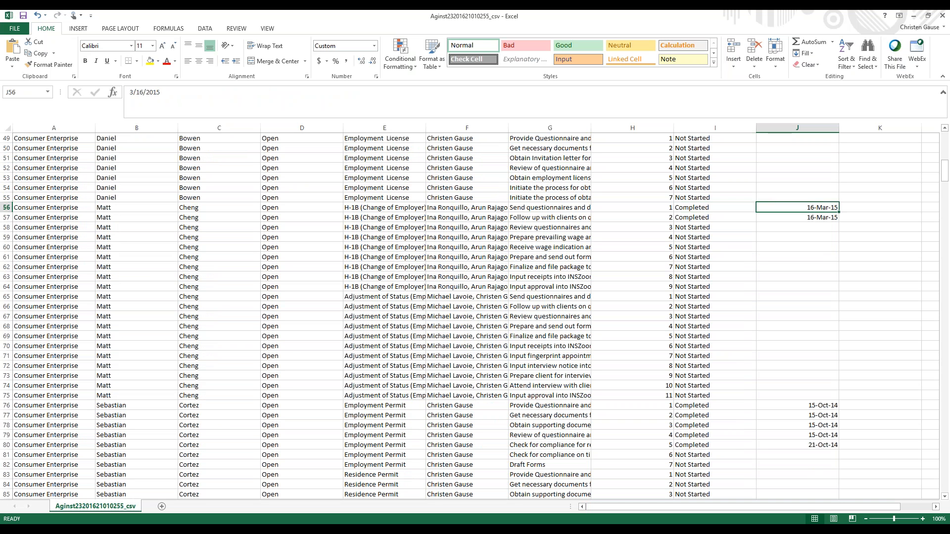
left_click(816, 218)
scroll(797, 217, "up", 16)
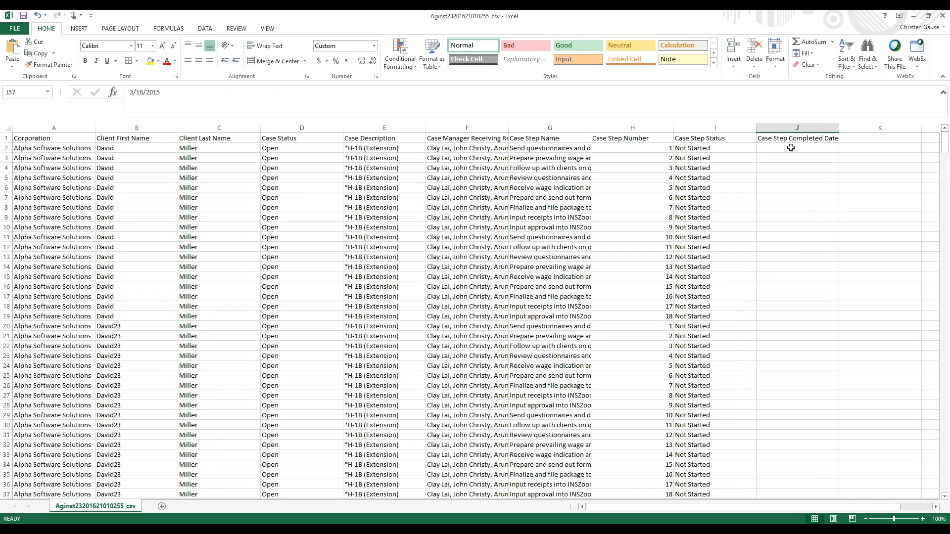
scroll(791, 147, "down", 2)
scroll(791, 148, "up", 2)
Step: Close the case load sheet without saving changes and dismiss the generated report window
left_click(942, 17)
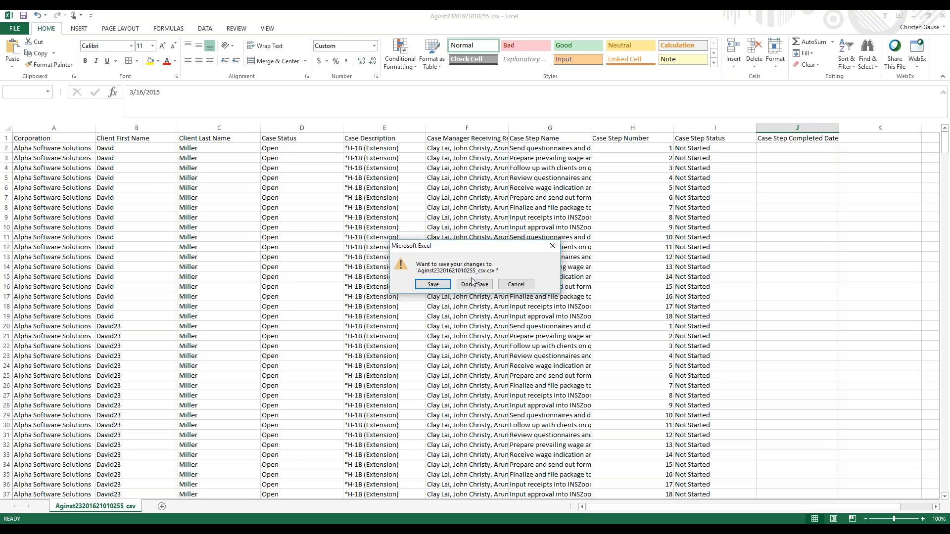
left_click(473, 285)
left_click(470, 113)
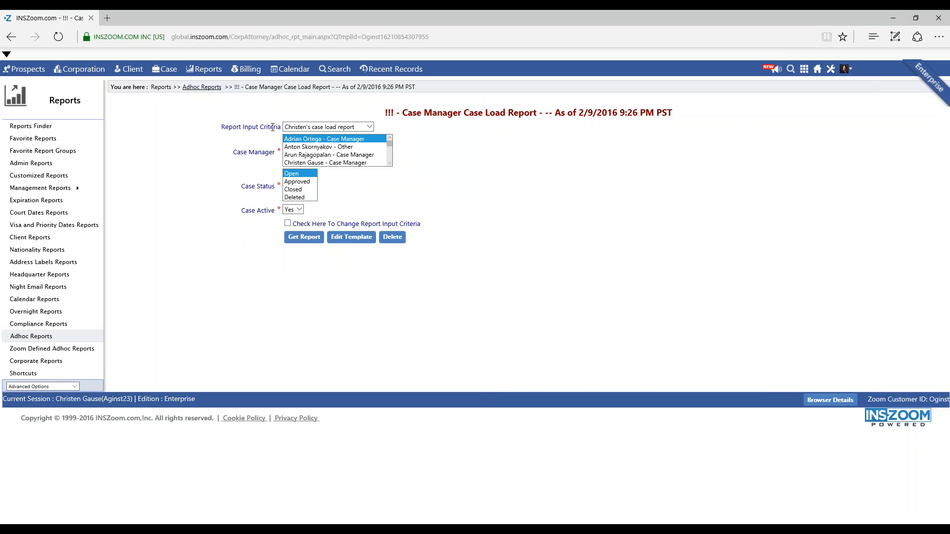
Step: In the saved case load criteria, select the third listed case manager and the Open, Approved and Closed statuses, and enable changing the report input criteria
left_click(368, 127)
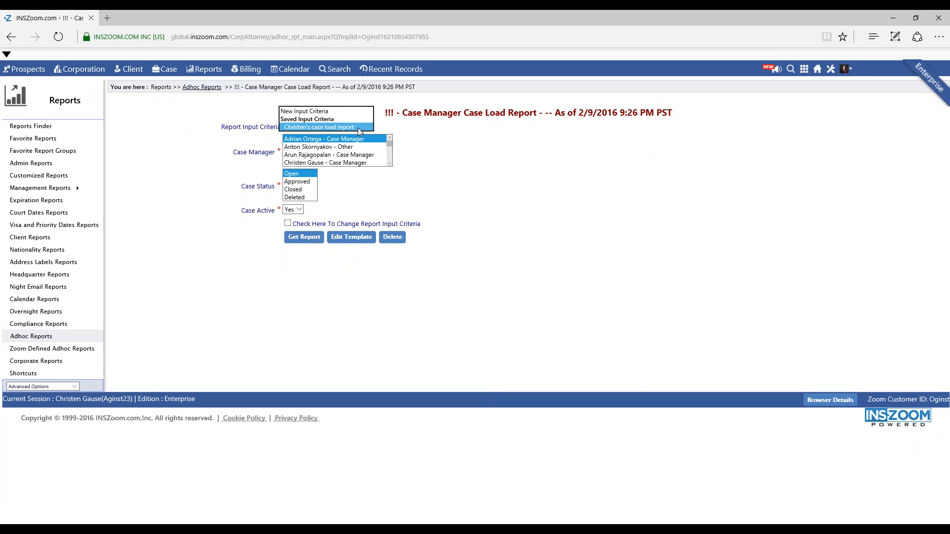
left_click(290, 127)
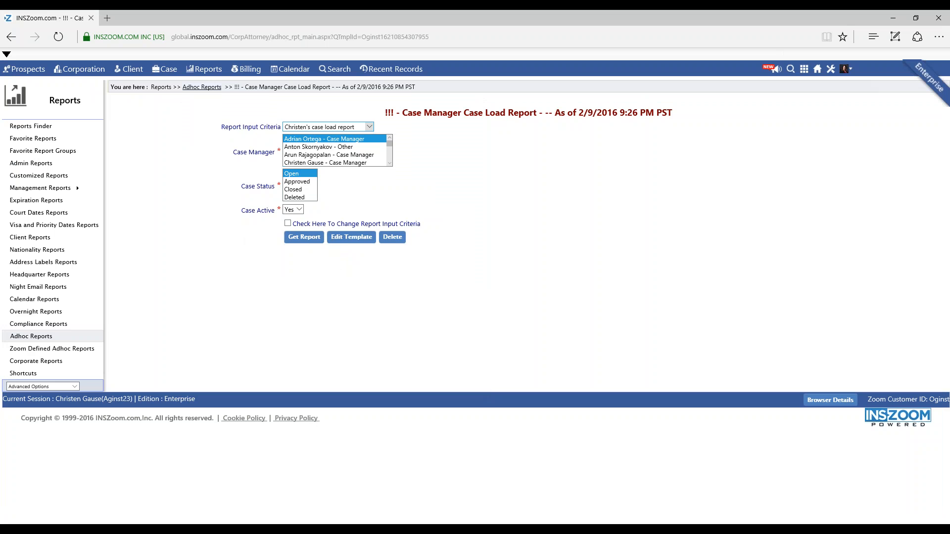
left_click(299, 155)
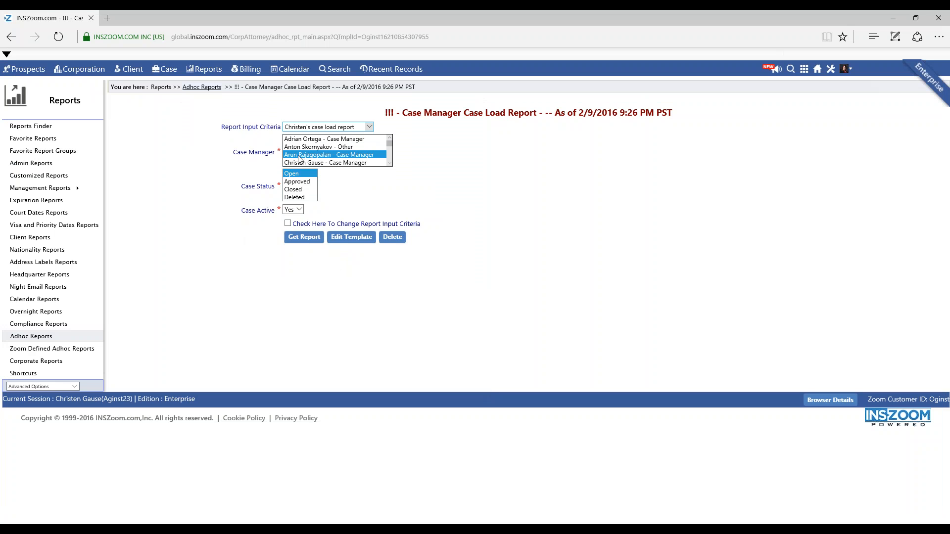
left_click(300, 190, "shift")
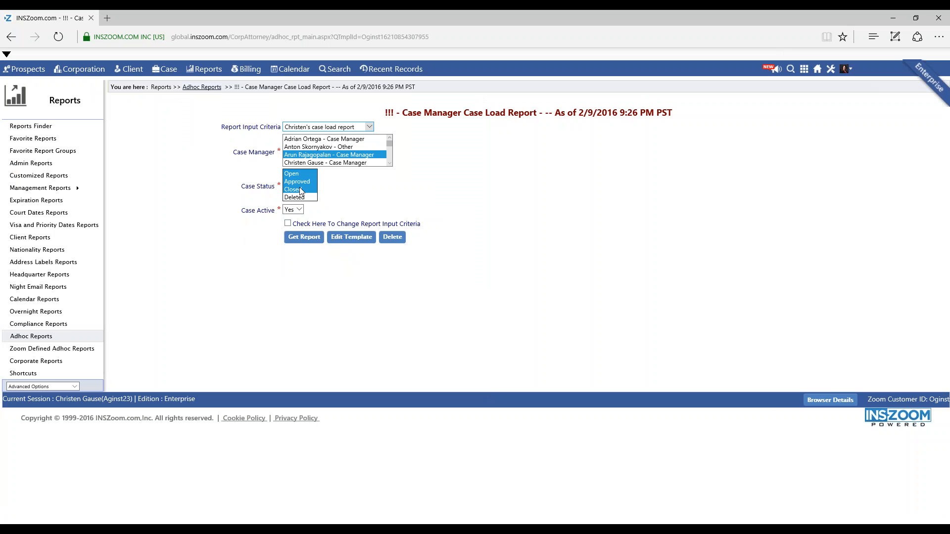
left_click(288, 223)
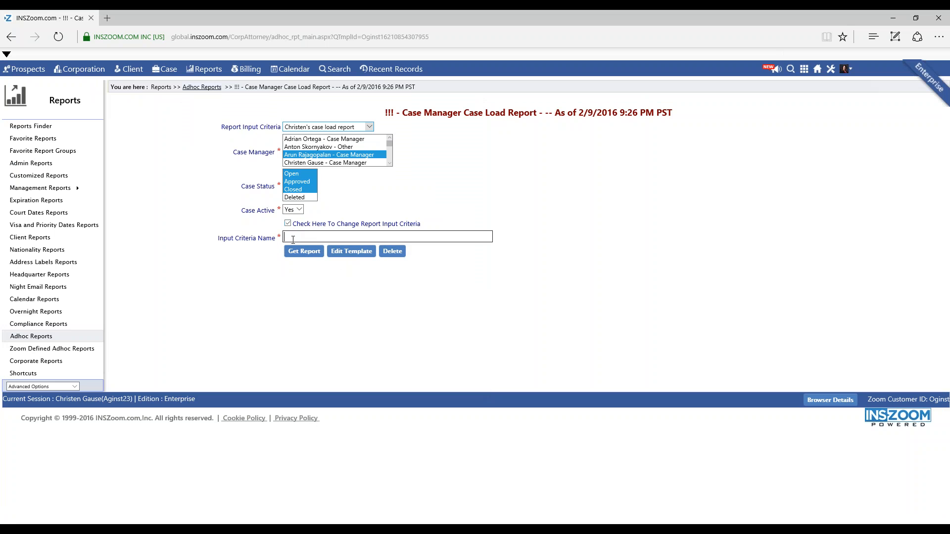
Step: Name the input criteria with the selected case manager's first name in possessive form plus "case load report", and generate the report
left_click(293, 239)
type("Arun's Case")
key("BackSpace")
key("BackSpace")
key("BackSpace")
key("BackSpace")
type("case load report")
left_click(306, 254)
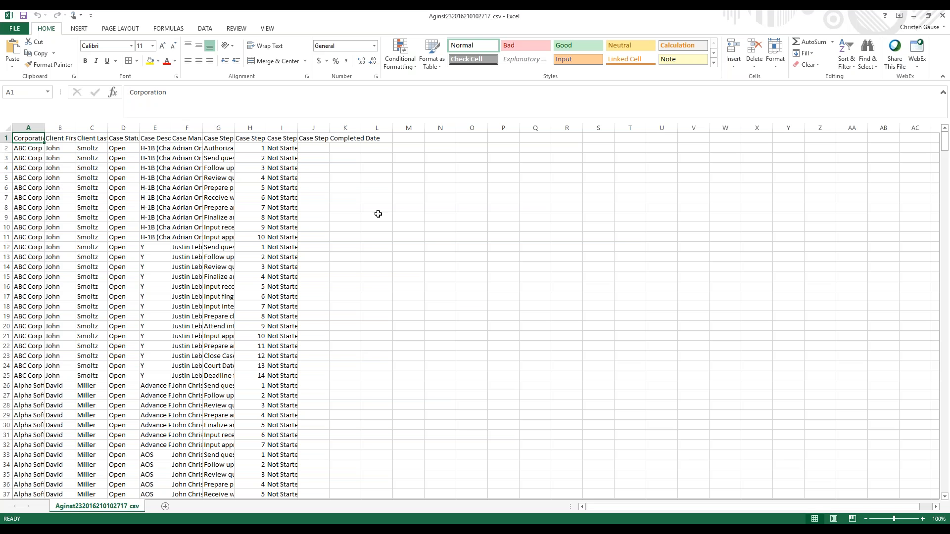
Step: Widen the Case Manager Receiving Reminder column to read its entries, and close the exported sheet without saving
left_click_drag(203, 128, 276, 128)
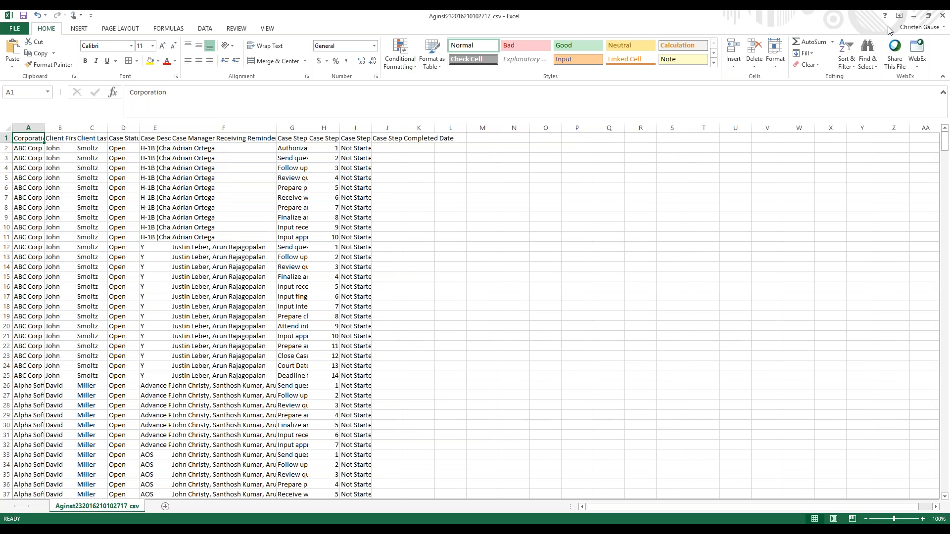
left_click(943, 16)
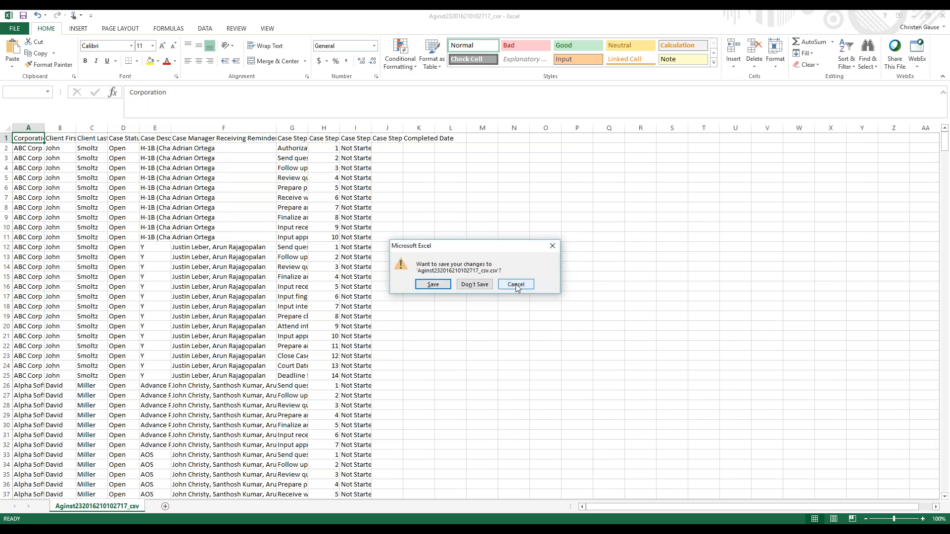
left_click(485, 285)
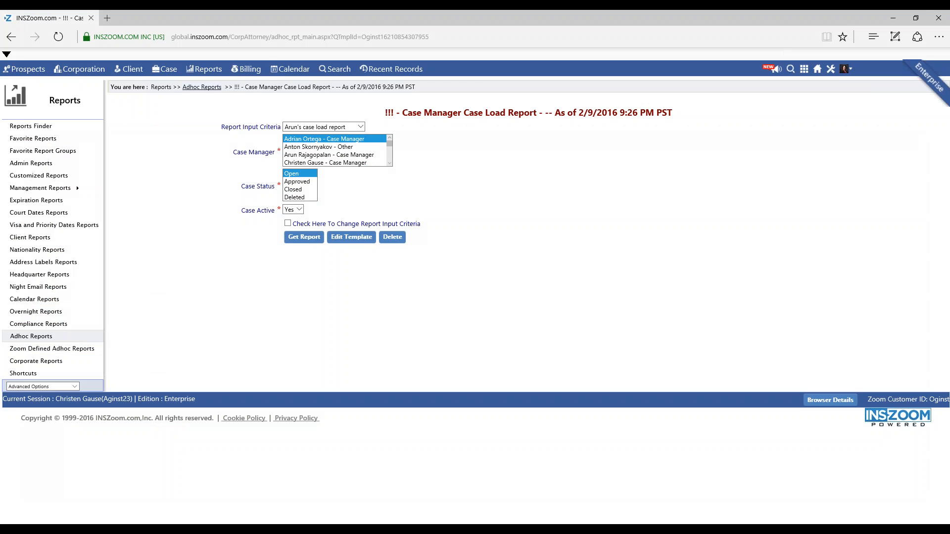
Step: Check the saved entries in the Report Input Criteria list for the renamed case load criteria
left_click(361, 128)
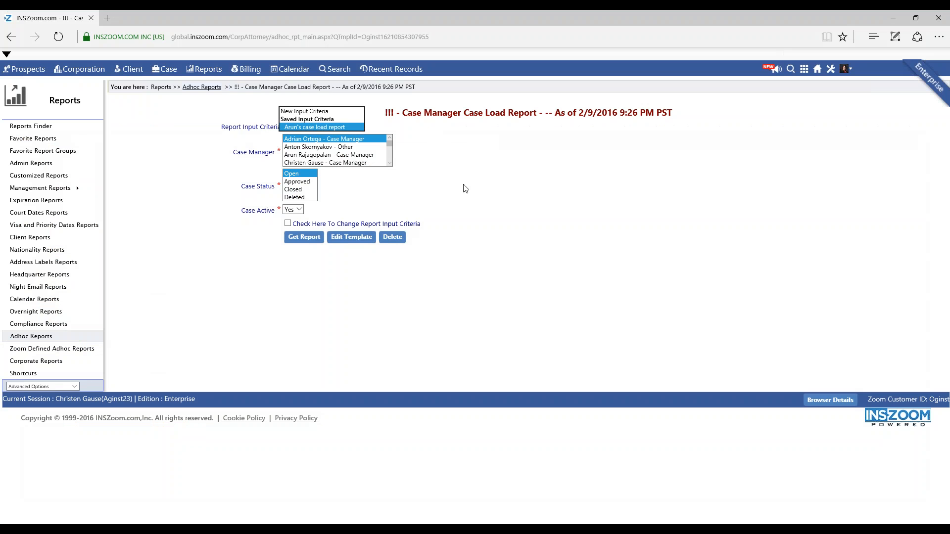
left_click(465, 199)
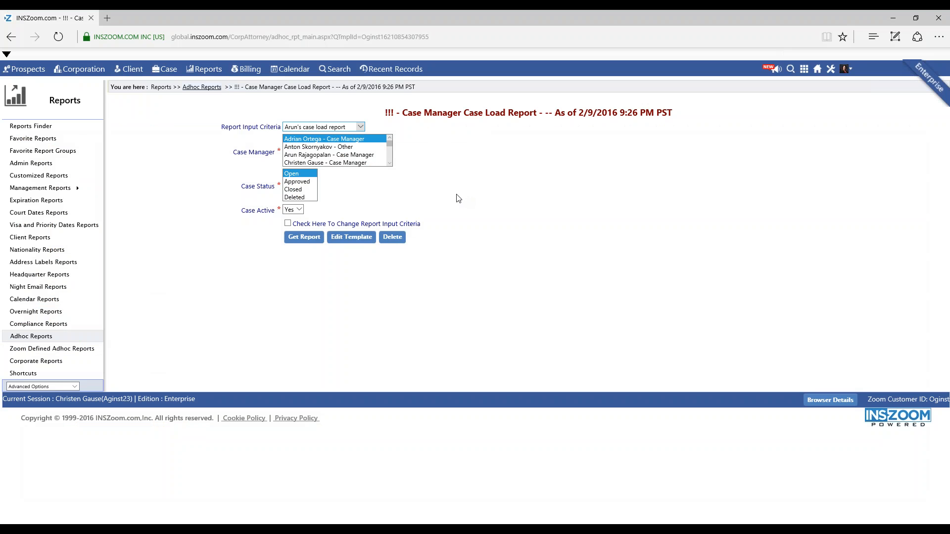